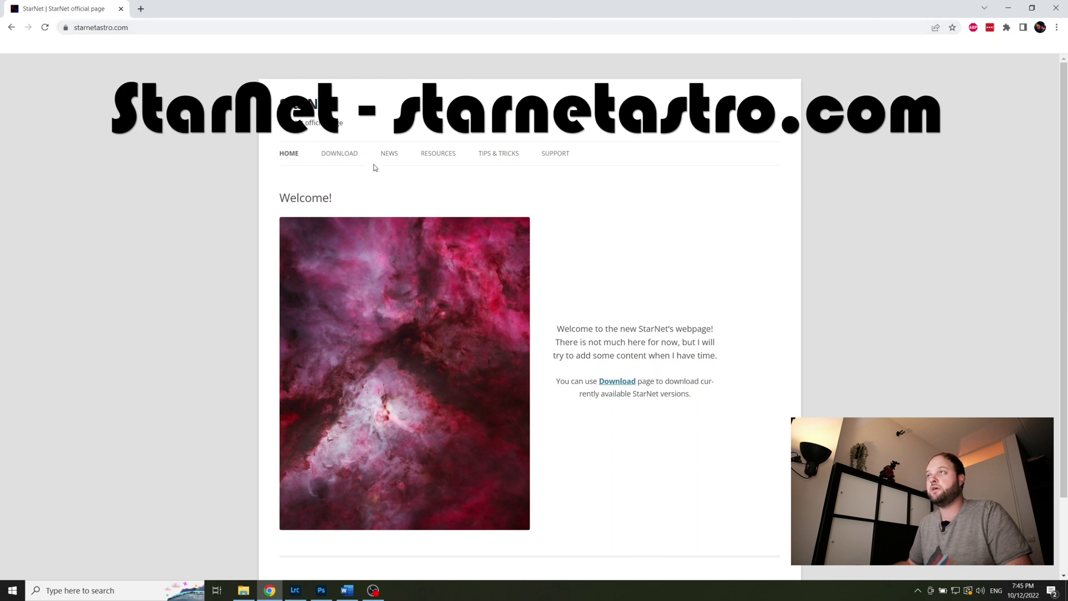
# Download the Windows StarNet++ v2.0 GUI from starnetastro.com and launch it with empty fields
pyautogui.click(341, 153)
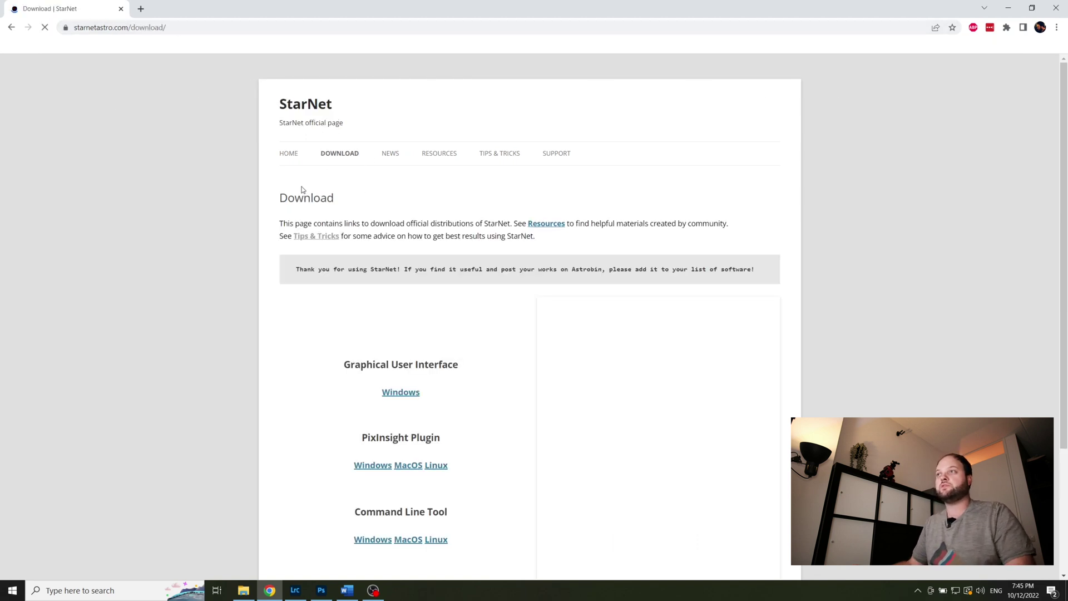
pyautogui.scroll(-2, 388, 307)
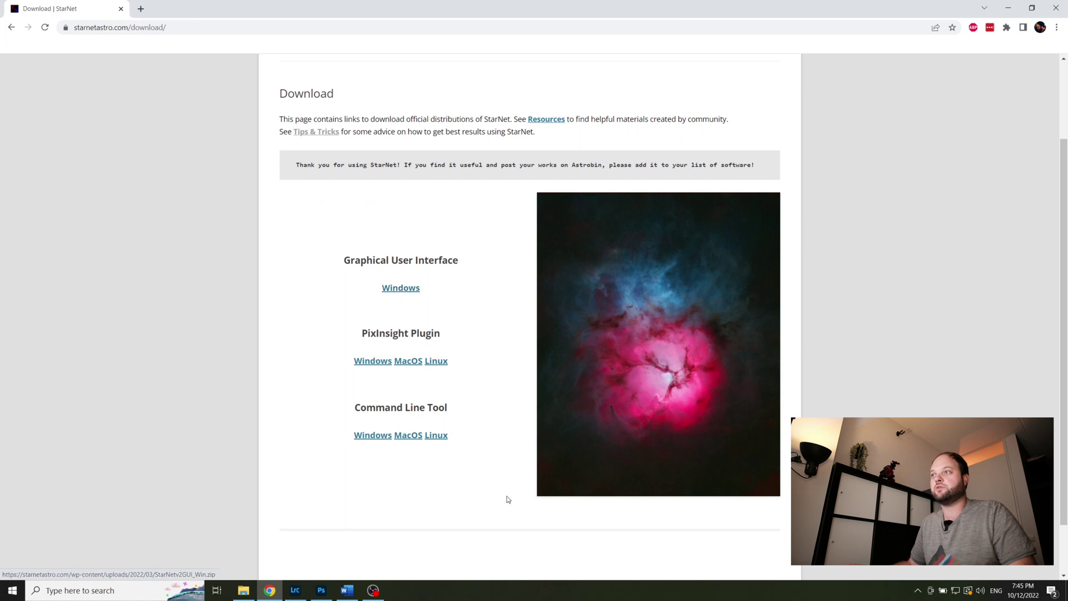
pyautogui.click(243, 589)
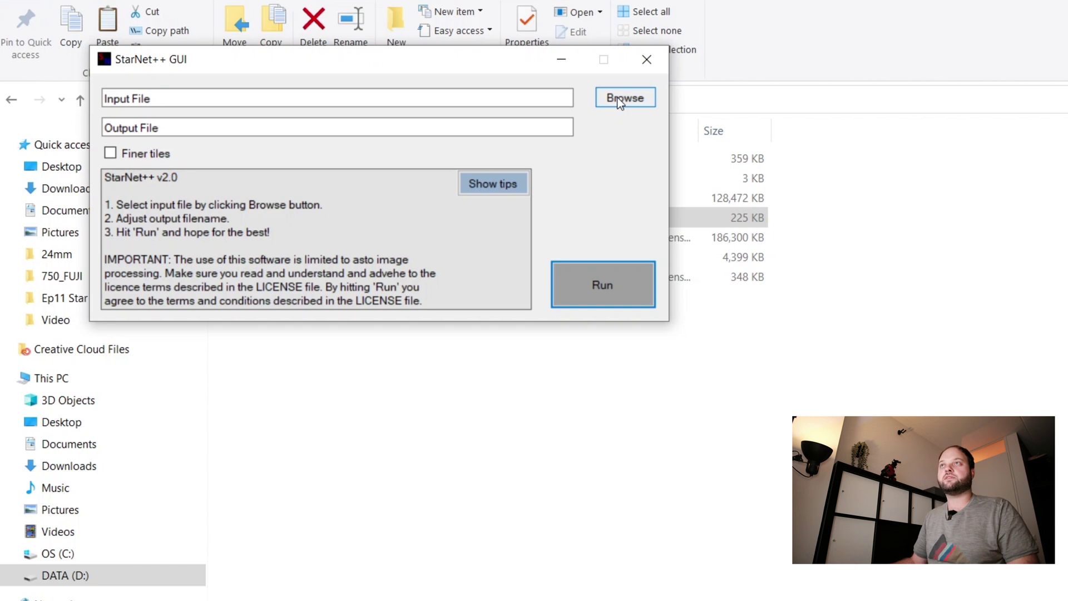
# Load stacked.tif from the Milky Way > Eifel > Duckhunt folder as the input image
pyautogui.click(617, 97)
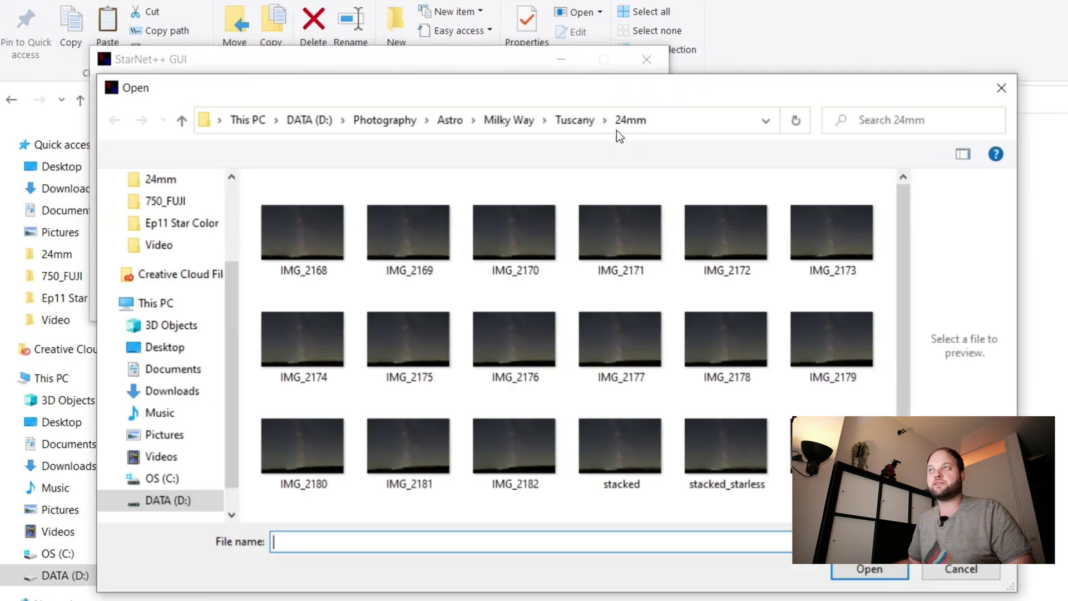
pyautogui.click(445, 114)
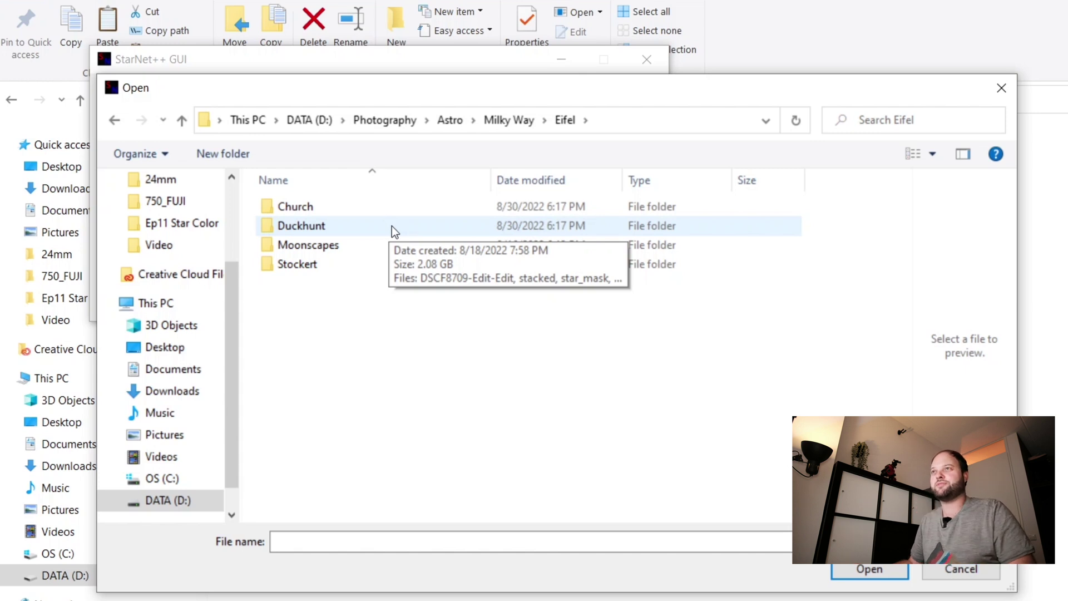
pyautogui.doubleClick(391, 226)
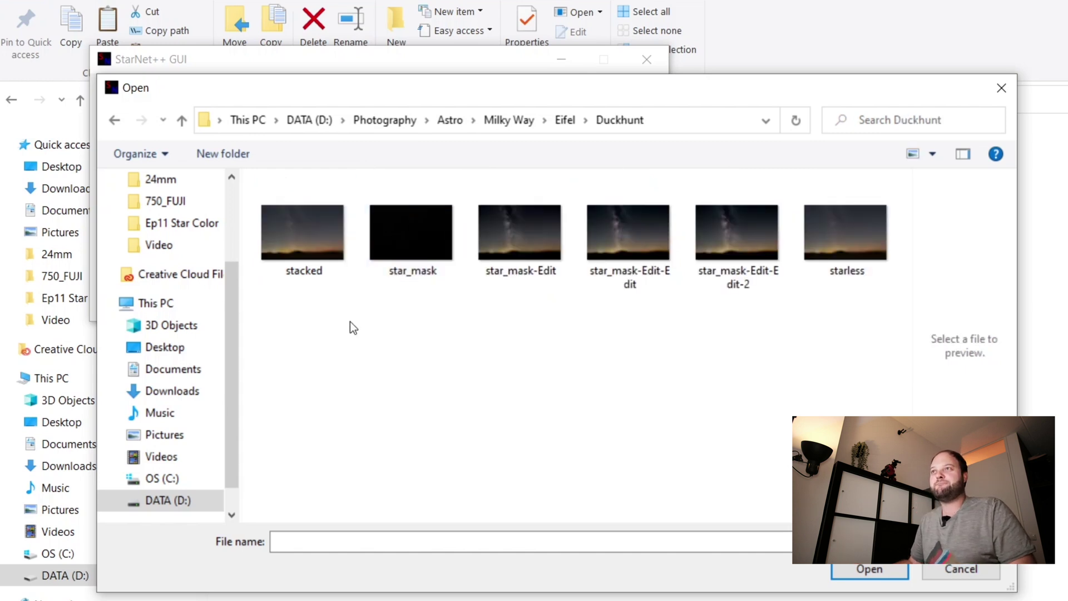
pyautogui.click(277, 228)
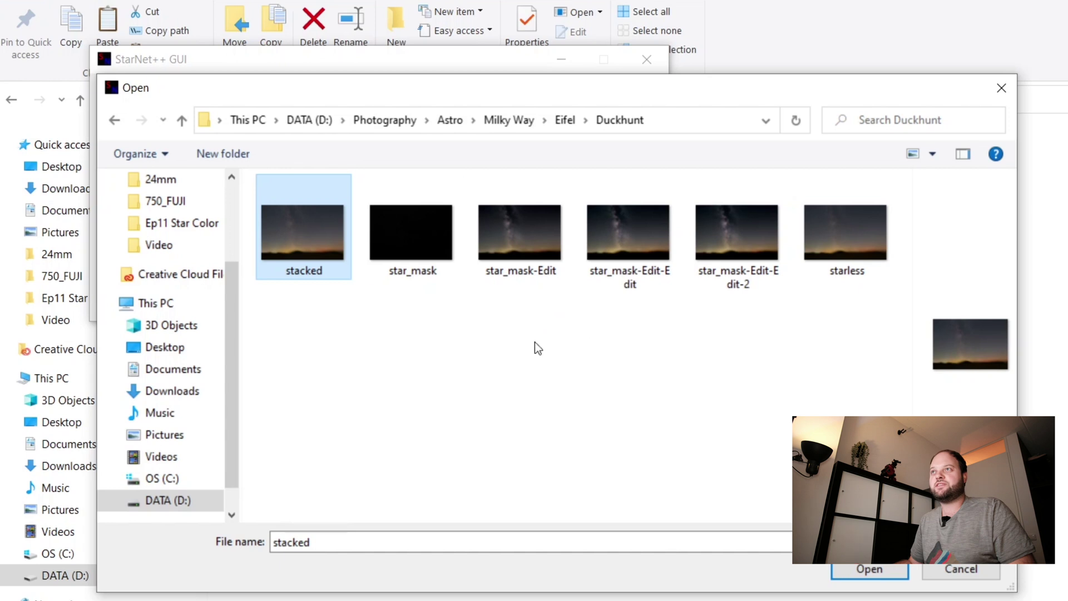
pyautogui.click(863, 570)
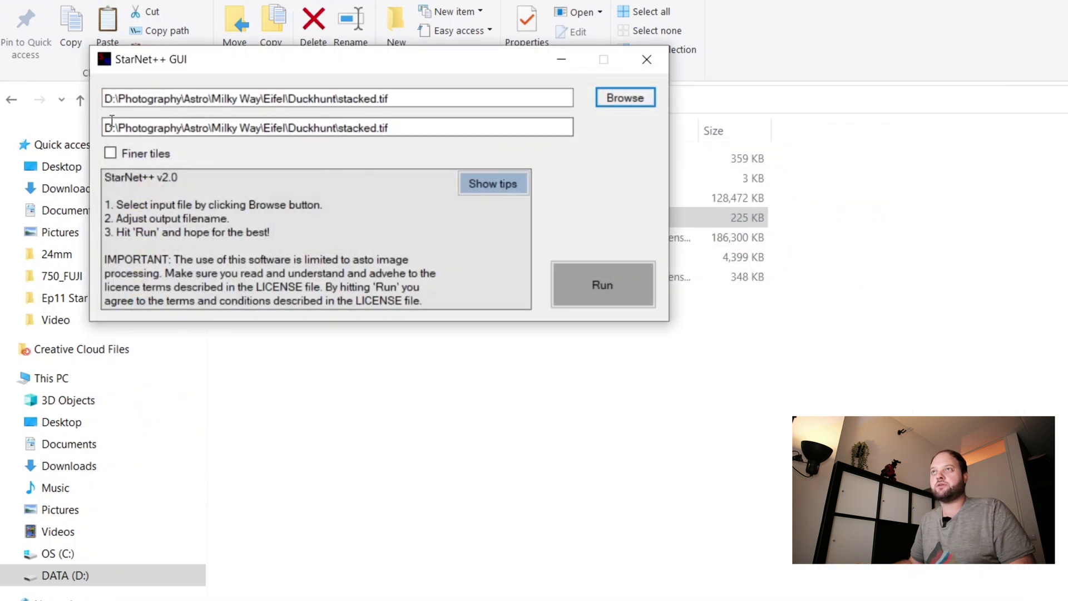
# Rename the output file to starlesstutor.tif and run the star removal
pyautogui.click(410, 126)
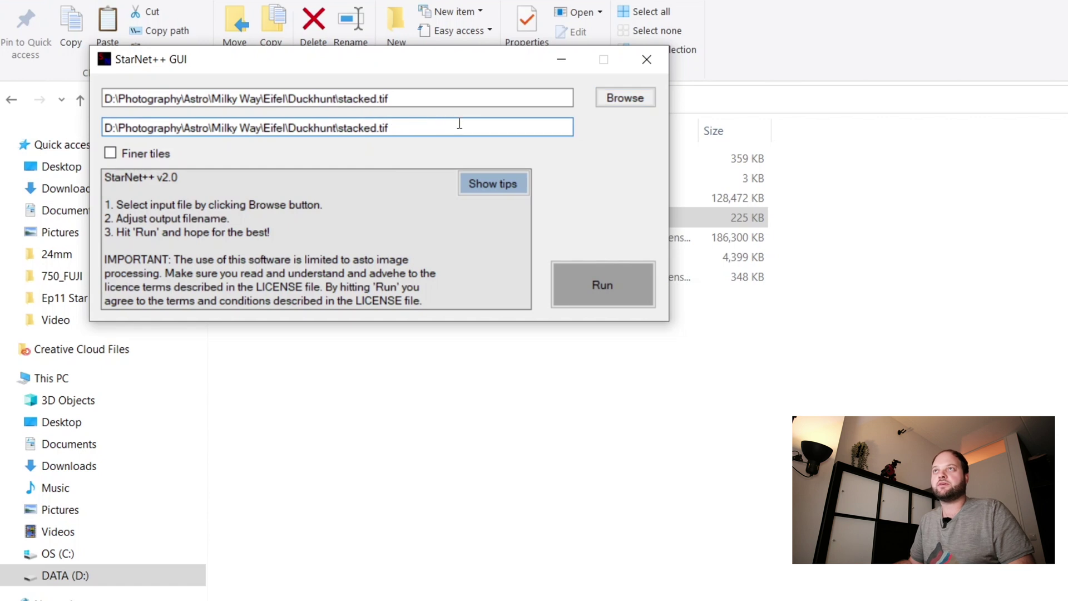
pyautogui.press('Left')
pyautogui.press('Left')
pyautogui.press('Left')
pyautogui.press('Left')
pyautogui.hotkey('shift', 'Left')
pyautogui.hotkey('shift', 'Left')
pyautogui.hotkey('shift', 'Left')
pyautogui.hotkey('shift', 'Left')
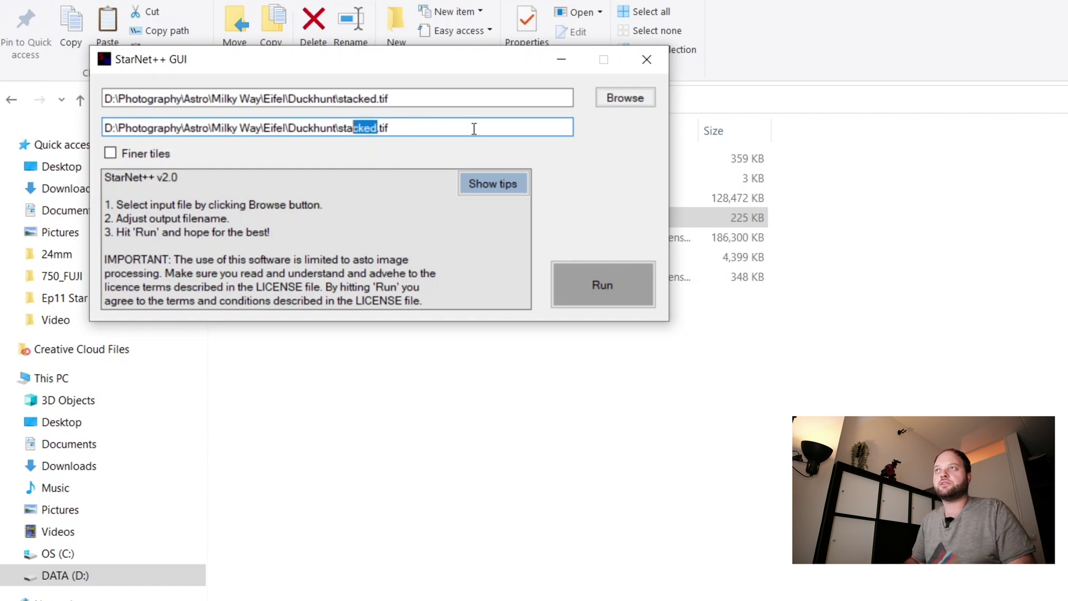
pyautogui.write('rlesst')
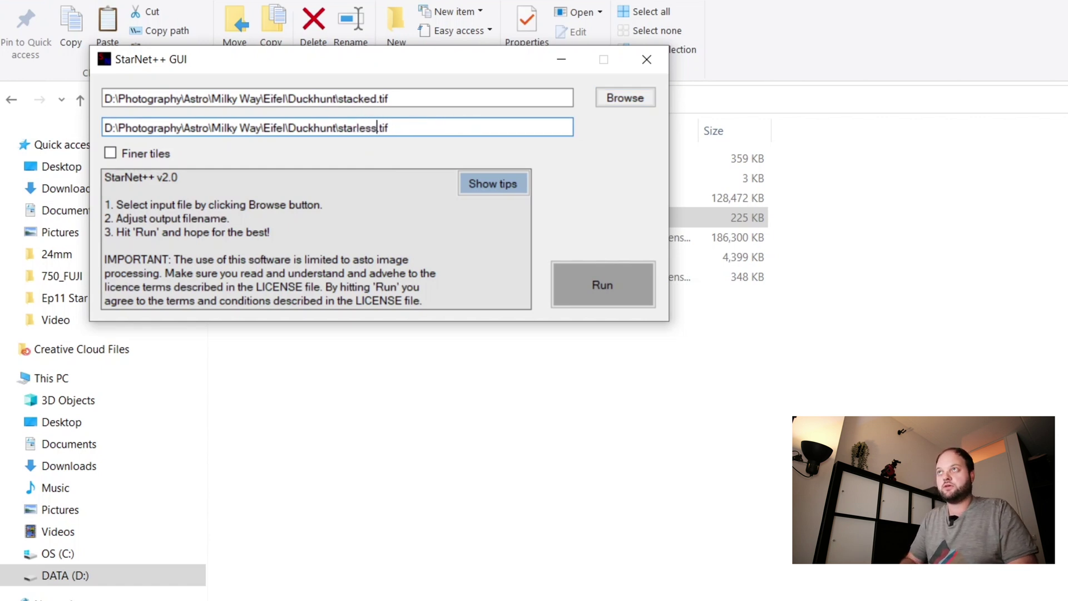
pyautogui.write('utori')
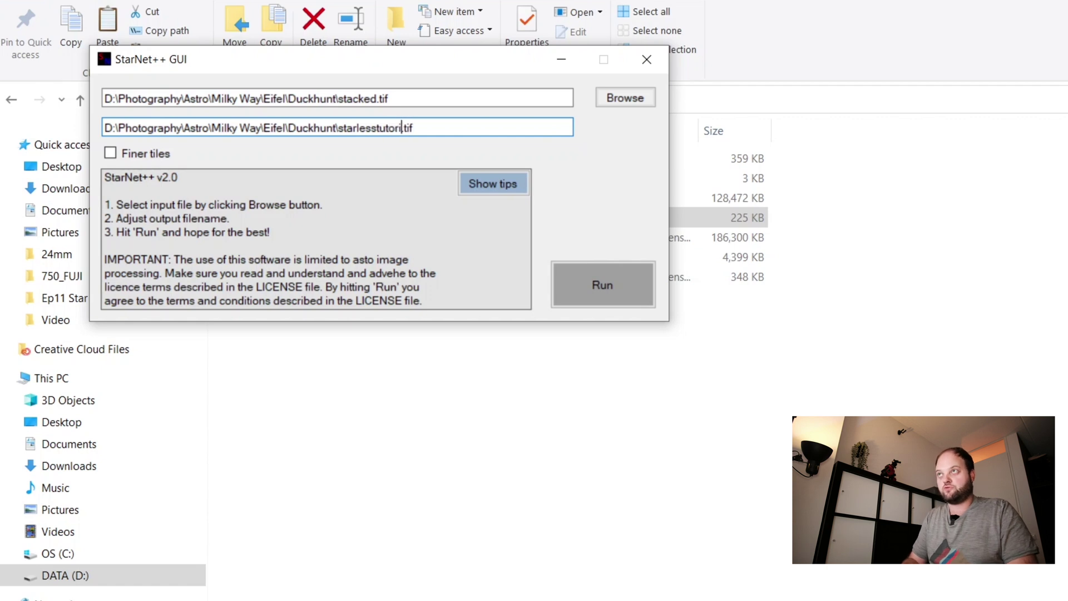
pyautogui.click(623, 291)
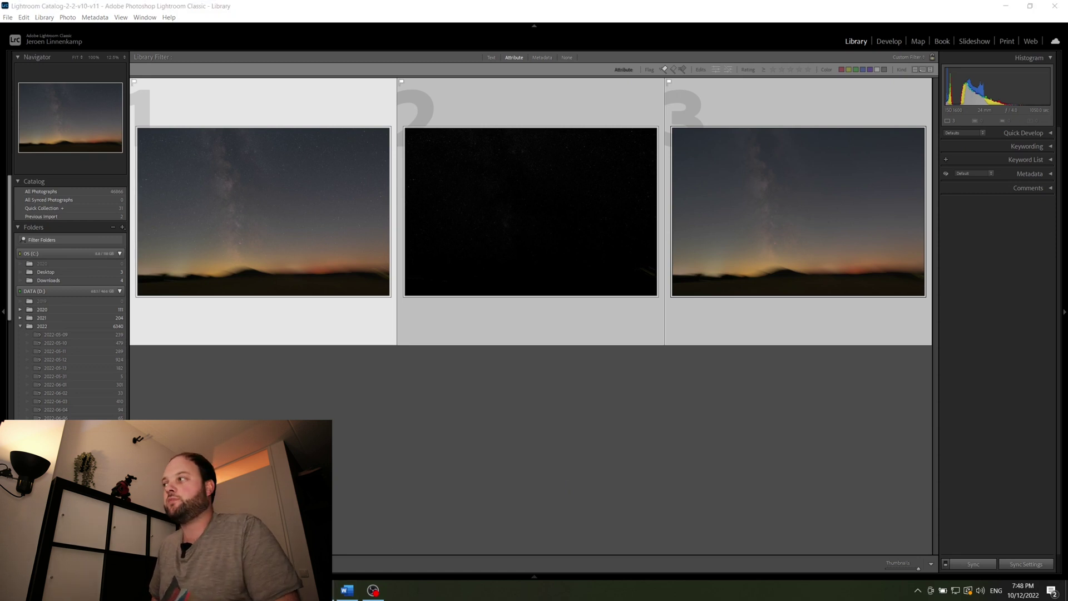
# In Photoshop, delete the star_mask.tif layer
pyautogui.hotkey('alt', 'Tab')
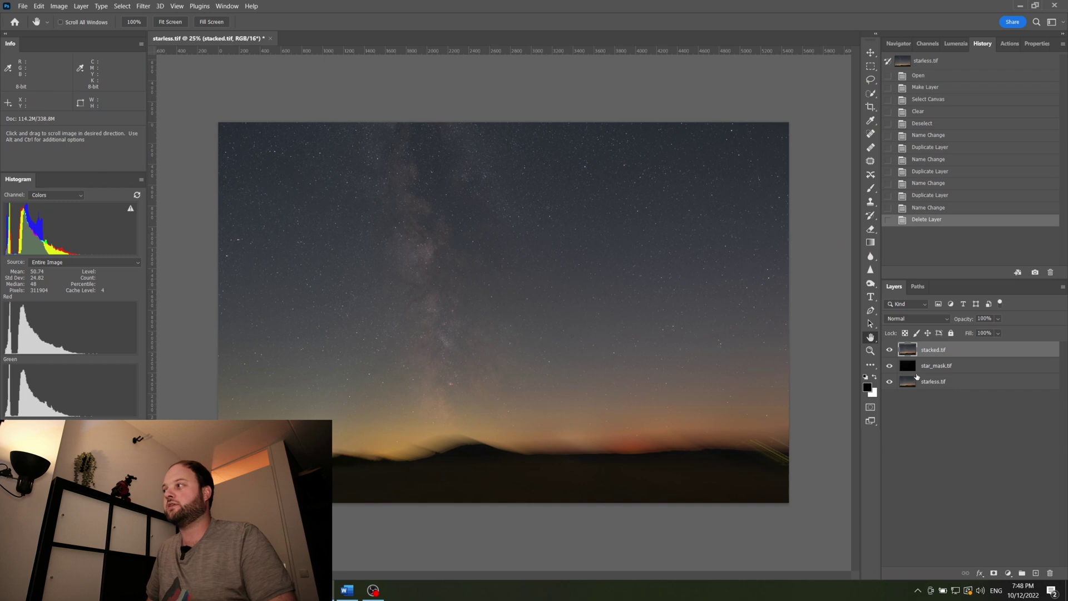
pyautogui.click(971, 368)
pyautogui.moveTo(966, 368); pyautogui.dragTo(1051, 573)
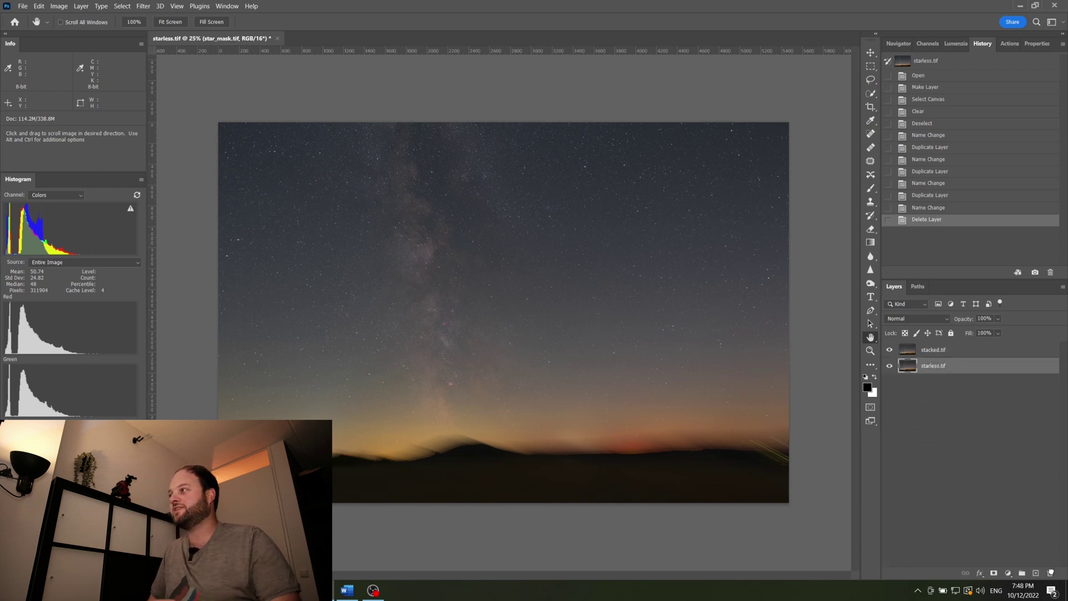
# Place starless.tif above stacked.tif and zoom in to check the sky for leftover stars
pyautogui.click(935, 351)
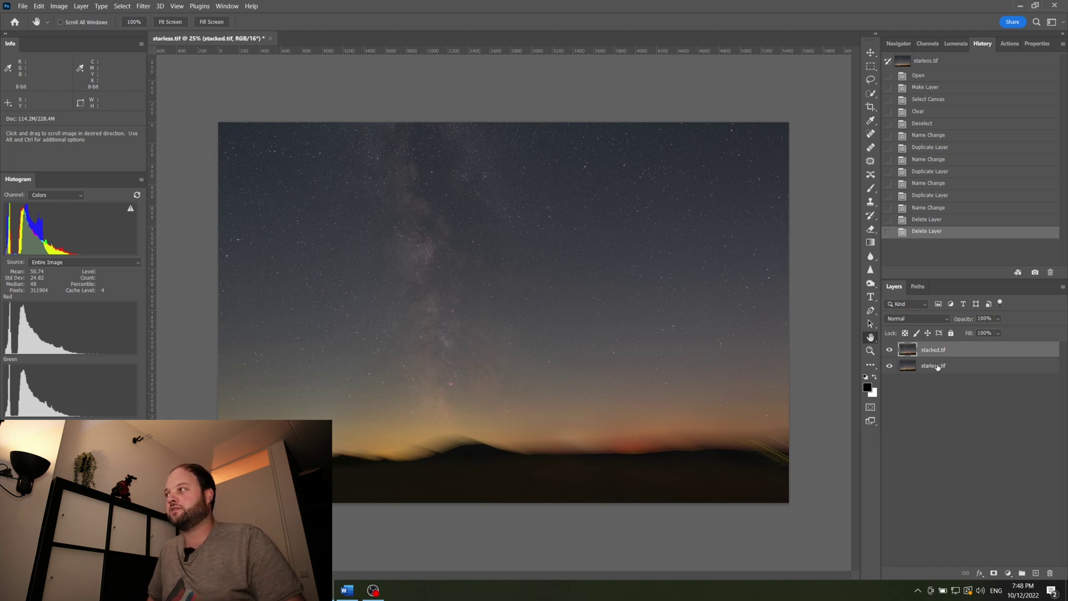
pyautogui.moveTo(937, 367); pyautogui.dragTo(928, 345)
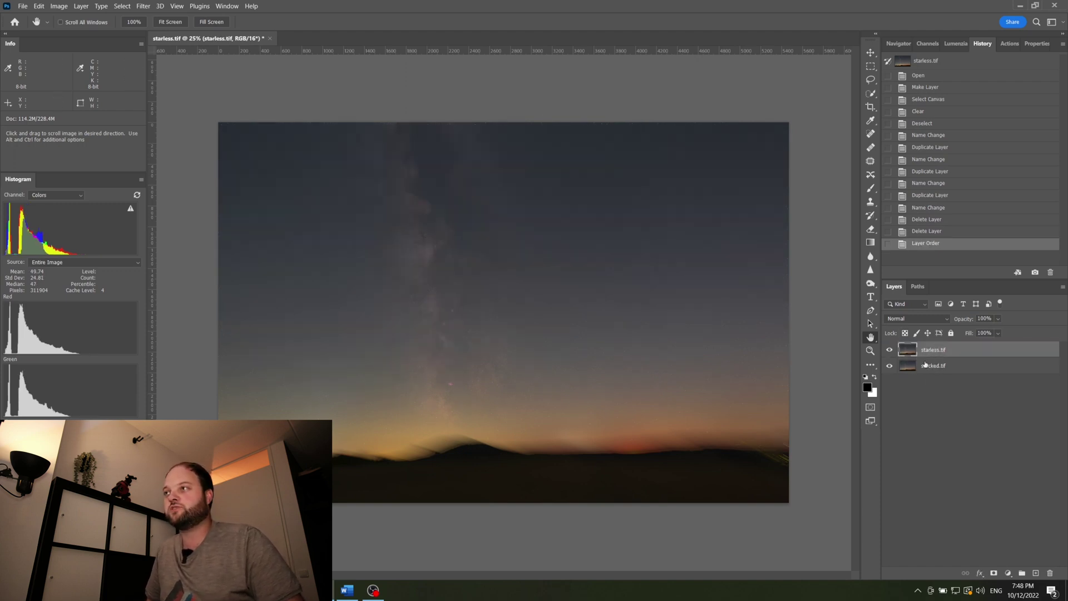
pyautogui.keyDown('alt'); pyautogui.scroll(5, 418, 300); pyautogui.keyUp('alt')
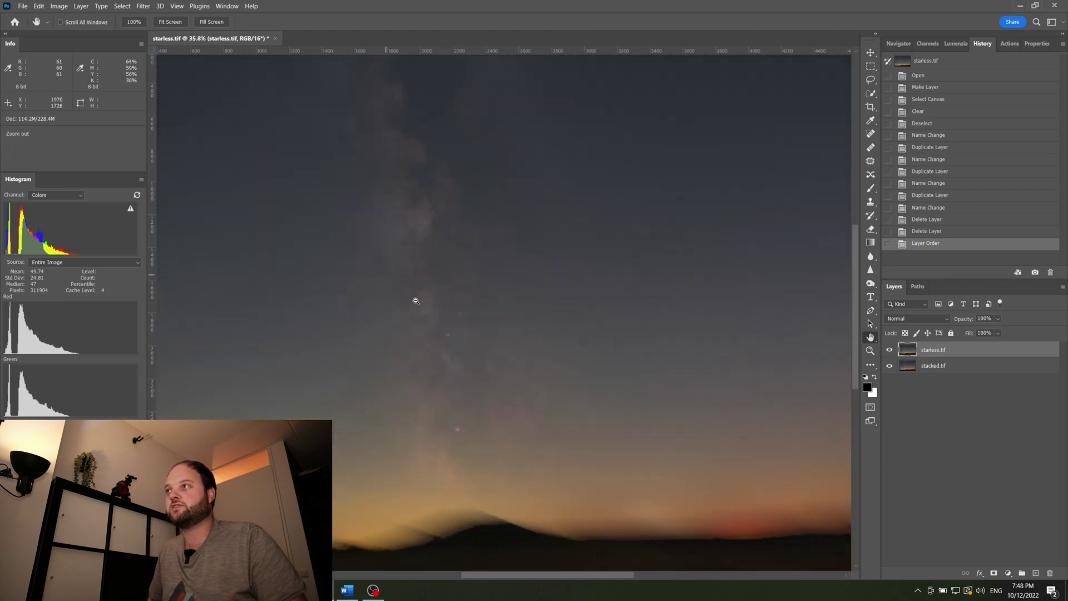
pyautogui.keyDown('alt'); pyautogui.scroll(4, 418, 297); pyautogui.keyUp('alt')
pyautogui.moveTo(426, 281); pyautogui.dragTo(291, 226)
pyautogui.moveTo(446, 303); pyautogui.dragTo(389, 317)
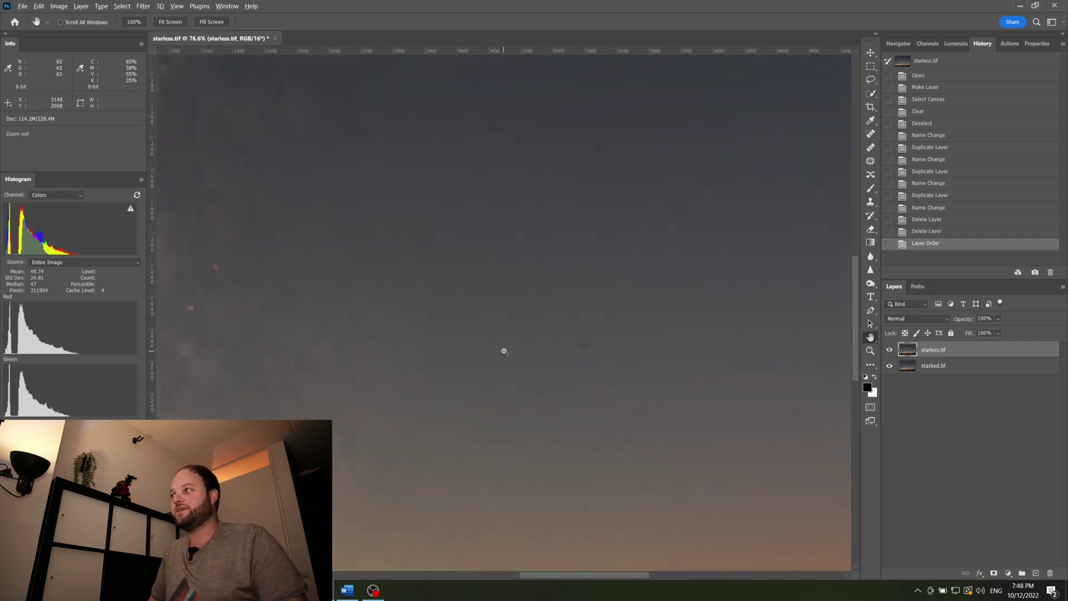
pyautogui.scroll(-5, 504, 349)
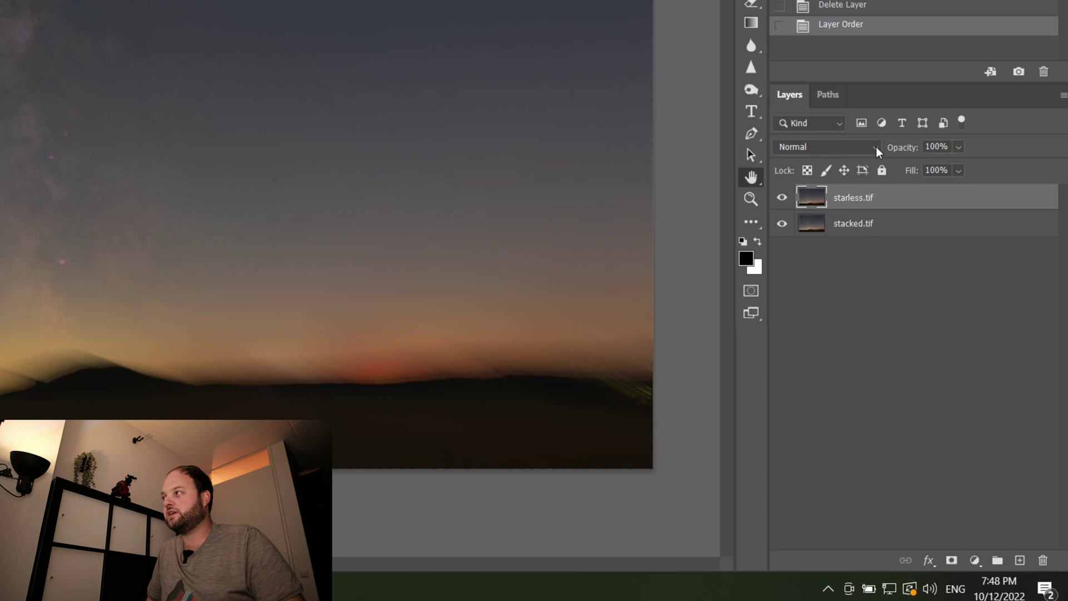
# Blend starless.tif in Difference mode, stamp a merged 'Stars only' layer, and move it below stacked.tif
pyautogui.click(876, 147)
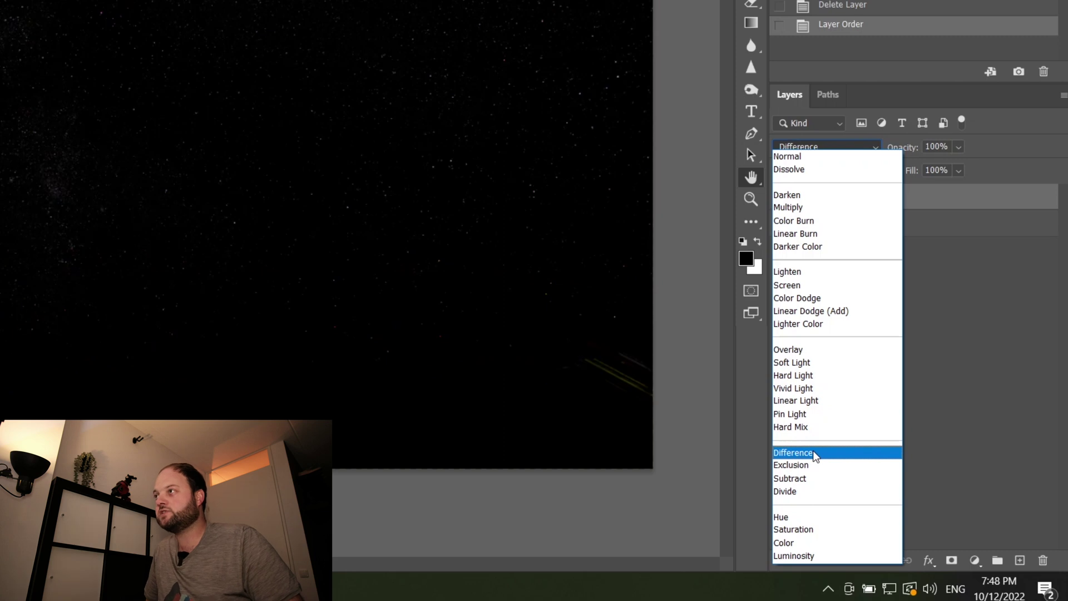
pyautogui.click(813, 453)
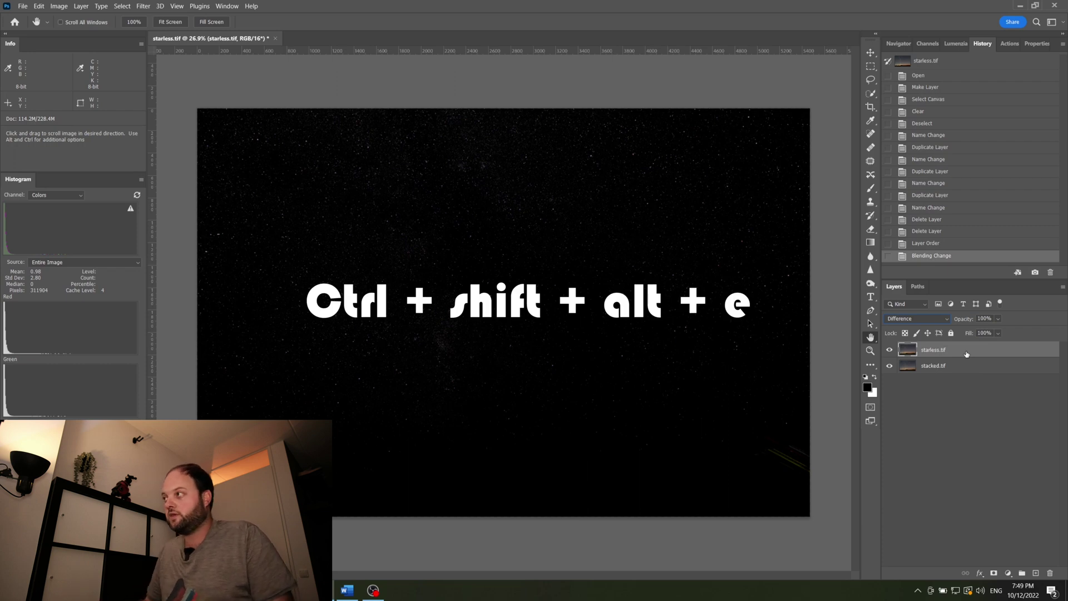
pyautogui.hotkey('ctrl', 'shift', 'alt', 'e')
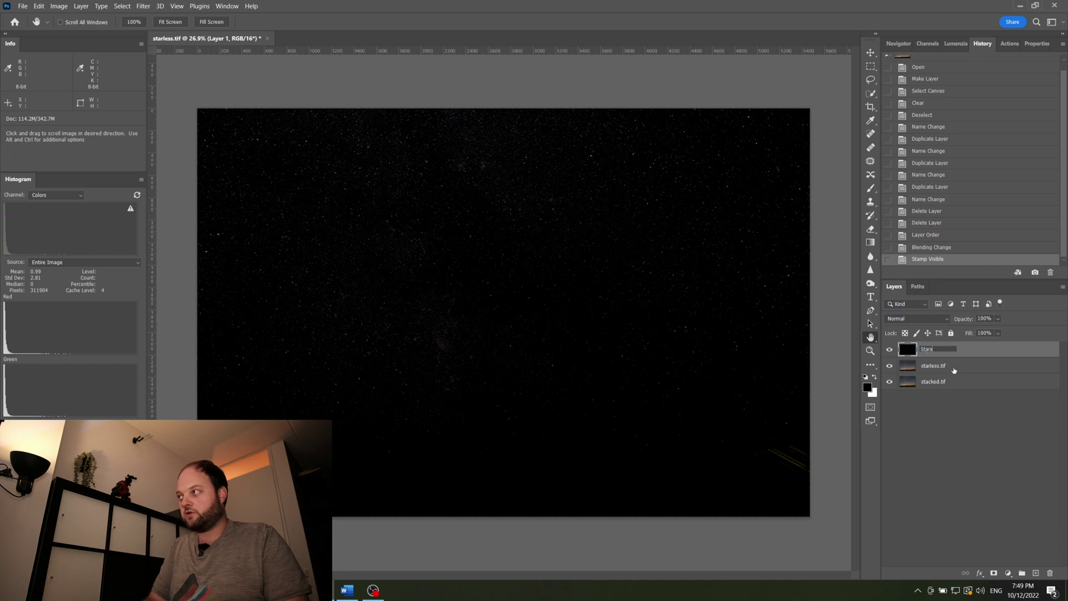
pyautogui.press('Return')
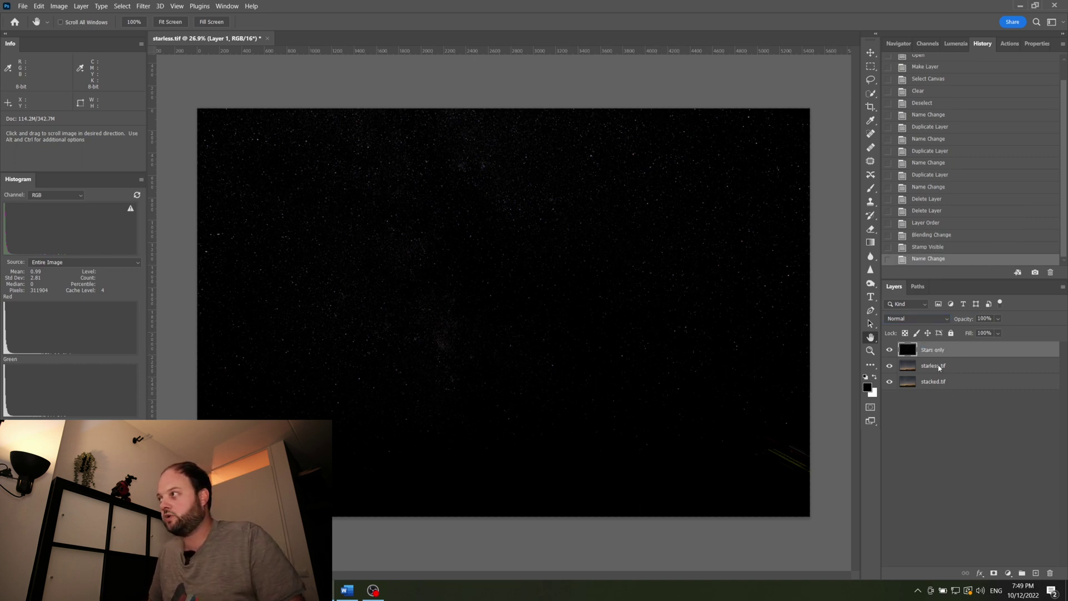
pyautogui.moveTo(941, 357); pyautogui.dragTo(942, 393)
pyautogui.click(934, 349)
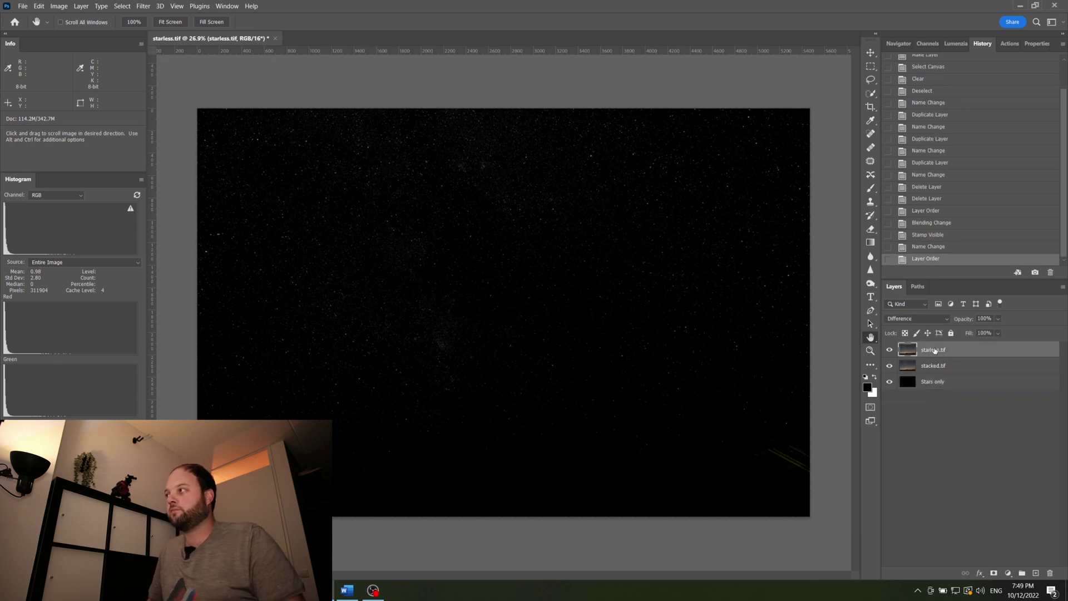
pyautogui.click(948, 320)
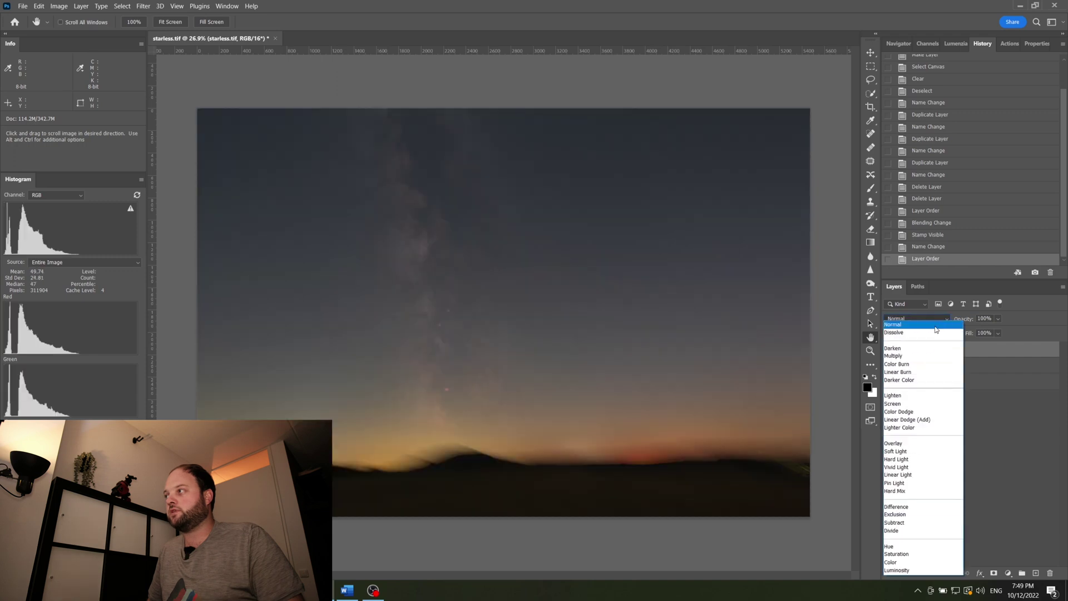
# Return starless.tif to Normal blending and rename the merged top layer 'Milky way'
pyautogui.click(935, 328)
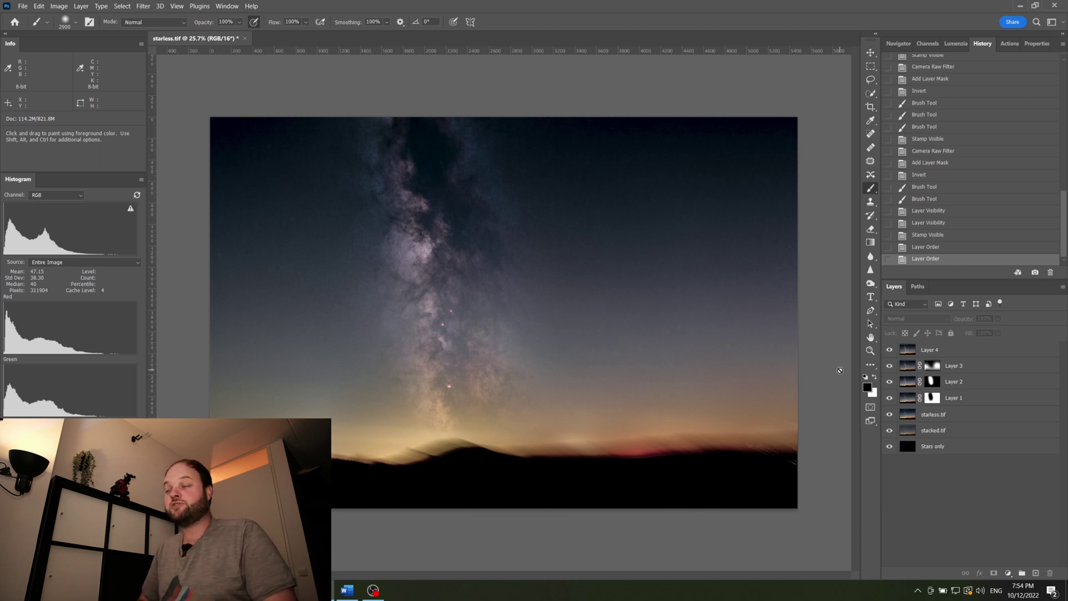
pyautogui.doubleClick(926, 350)
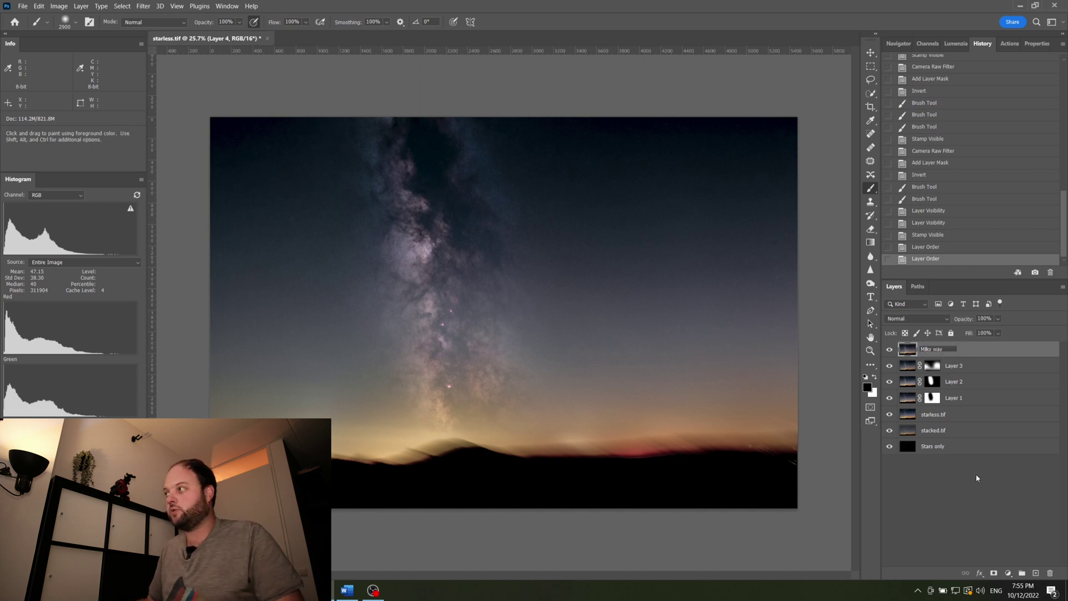
pyautogui.click(969, 510)
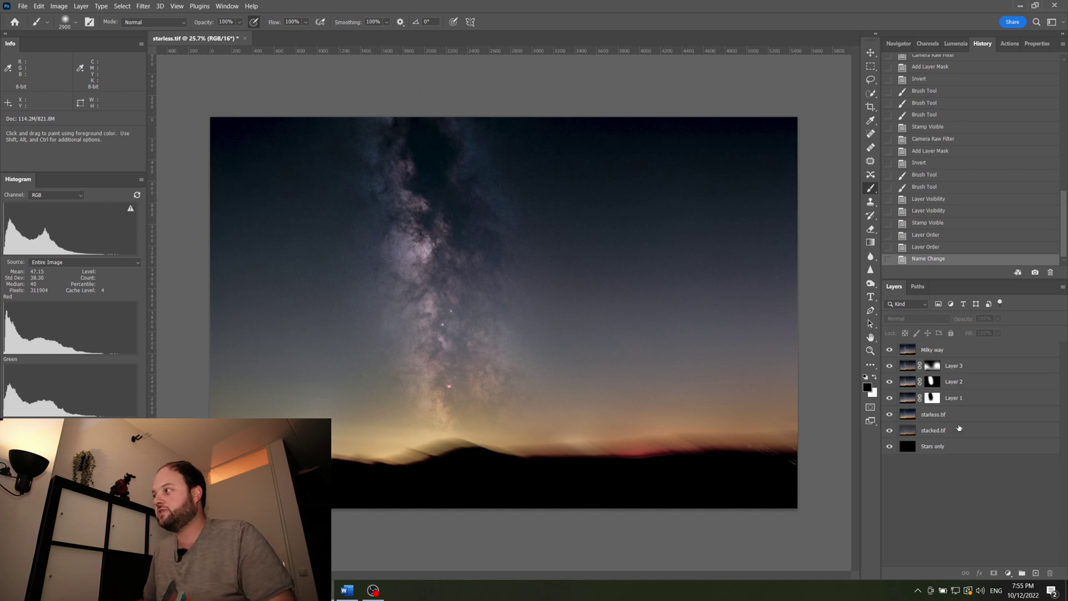
# Move the Stars only layer to the top of the layer stack
pyautogui.click(931, 449)
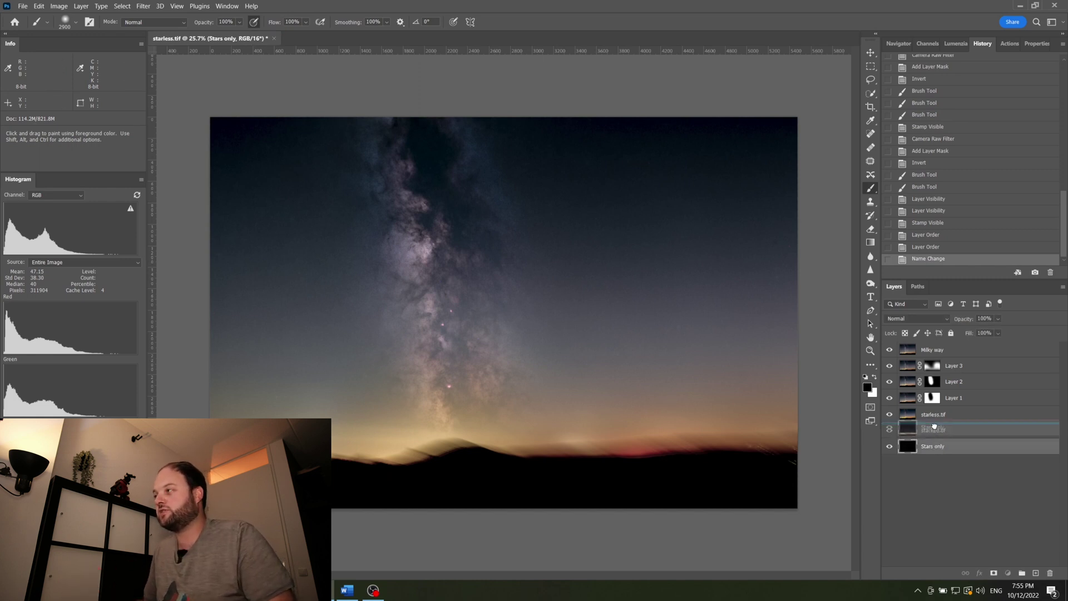
pyautogui.moveTo(933, 346); pyautogui.dragTo(933, 345)
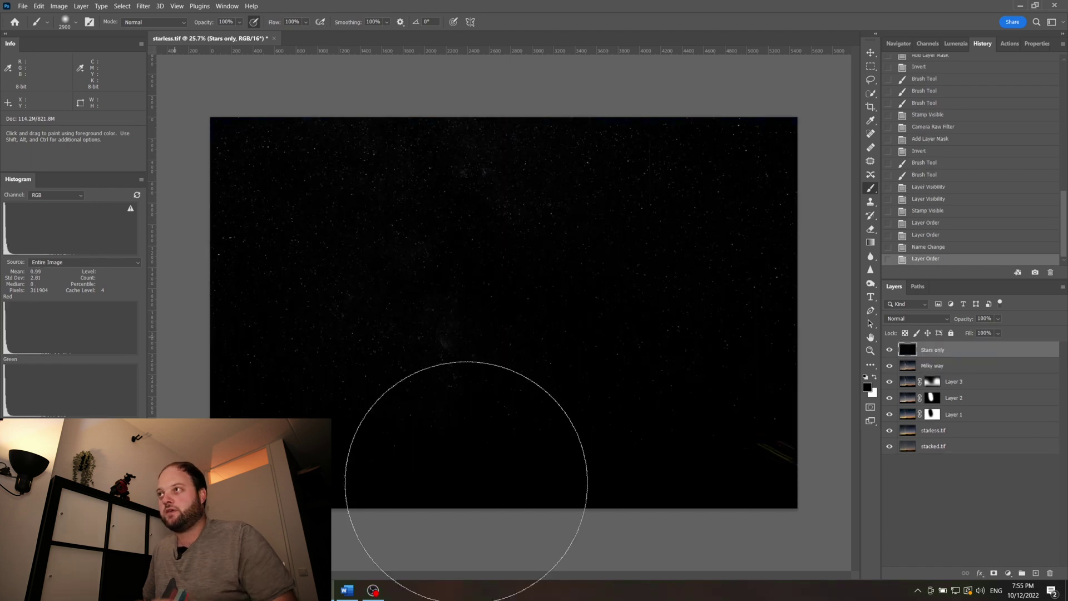
pyautogui.scroll(1, 425, 173)
pyautogui.scroll(2, 410, 198)
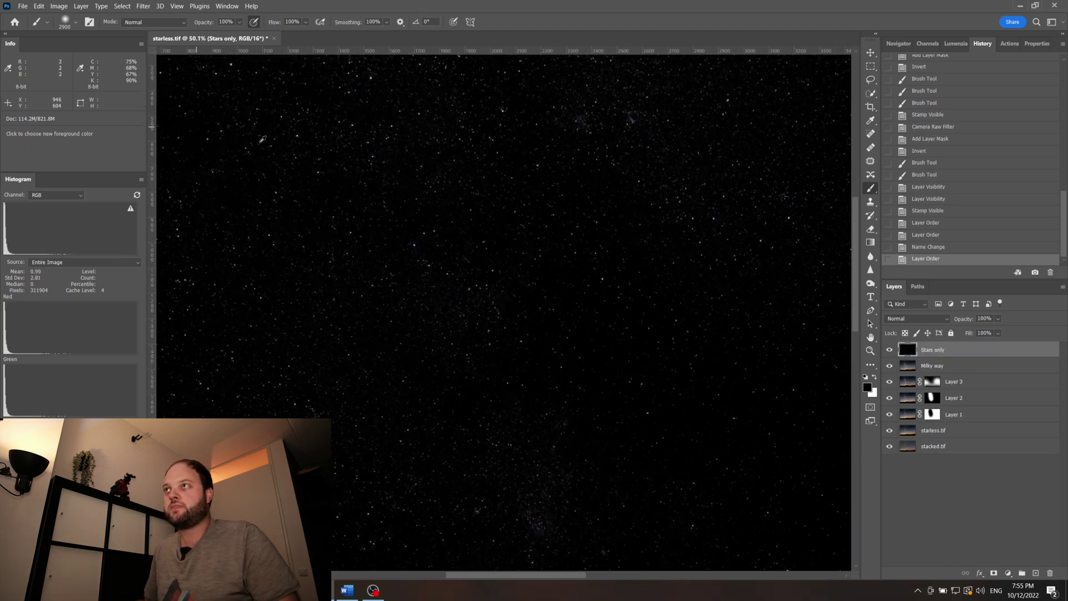
# Open the Camera Raw Filter on the Stars only layer with an enlarged preview
pyautogui.scroll(5, 356, 178)
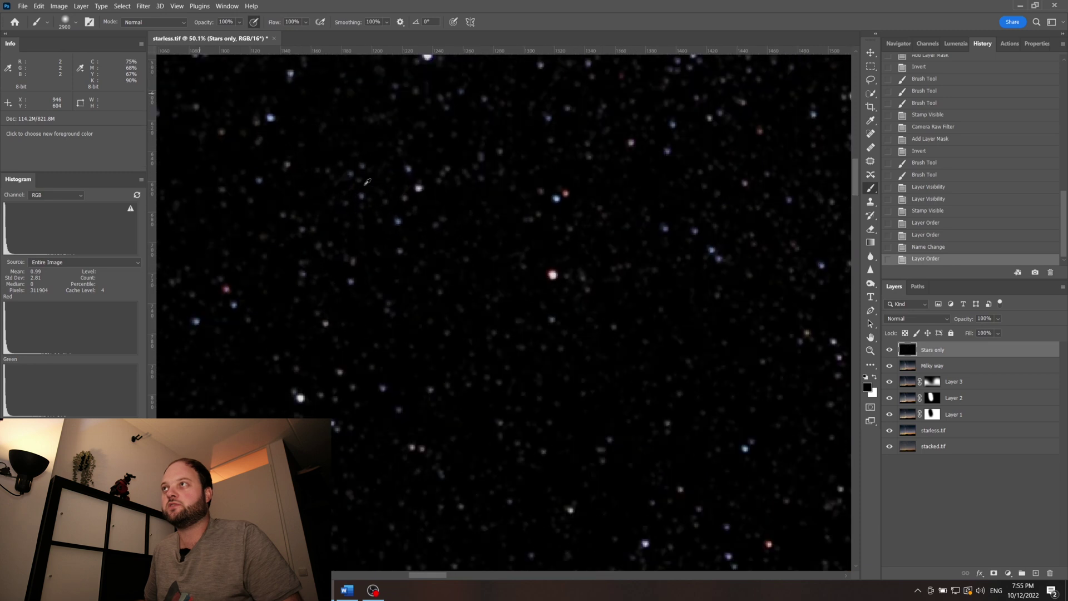
pyautogui.moveTo(779, 100); pyautogui.dragTo(527, 293)
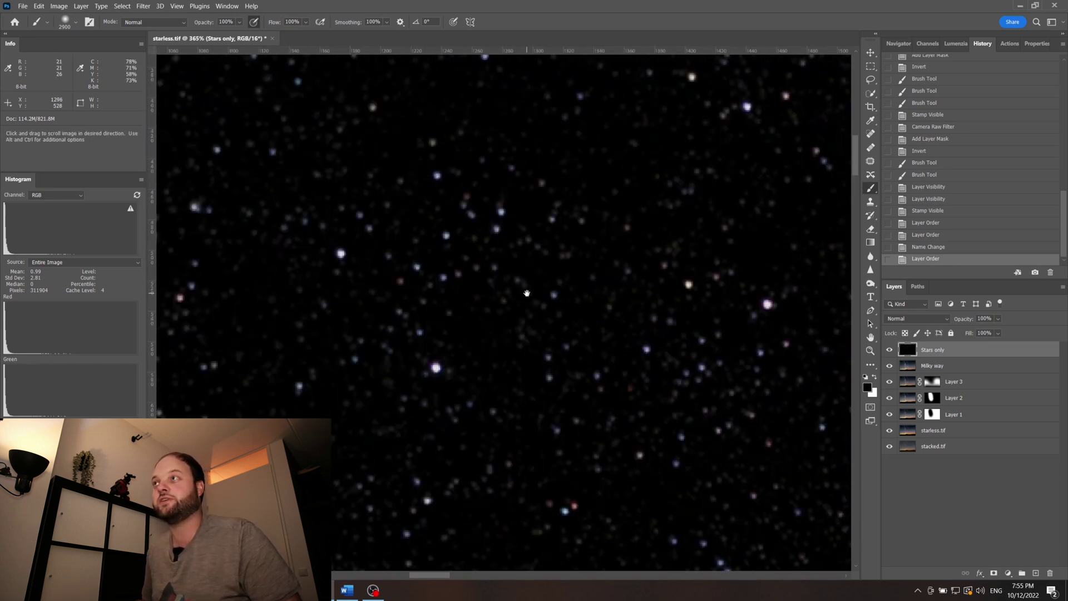
pyautogui.click(143, 6)
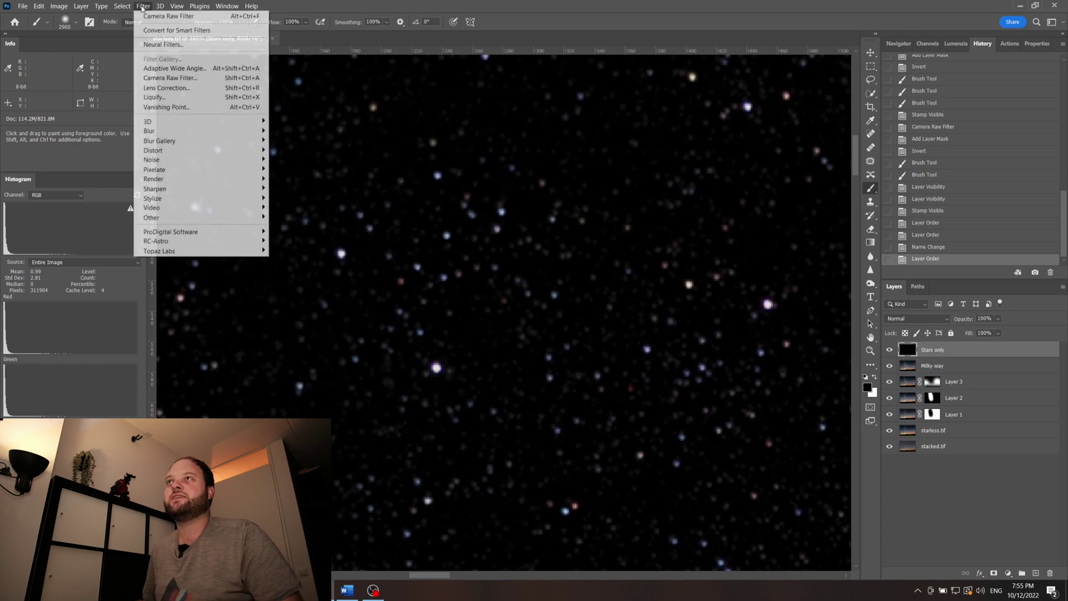
pyautogui.click(196, 79)
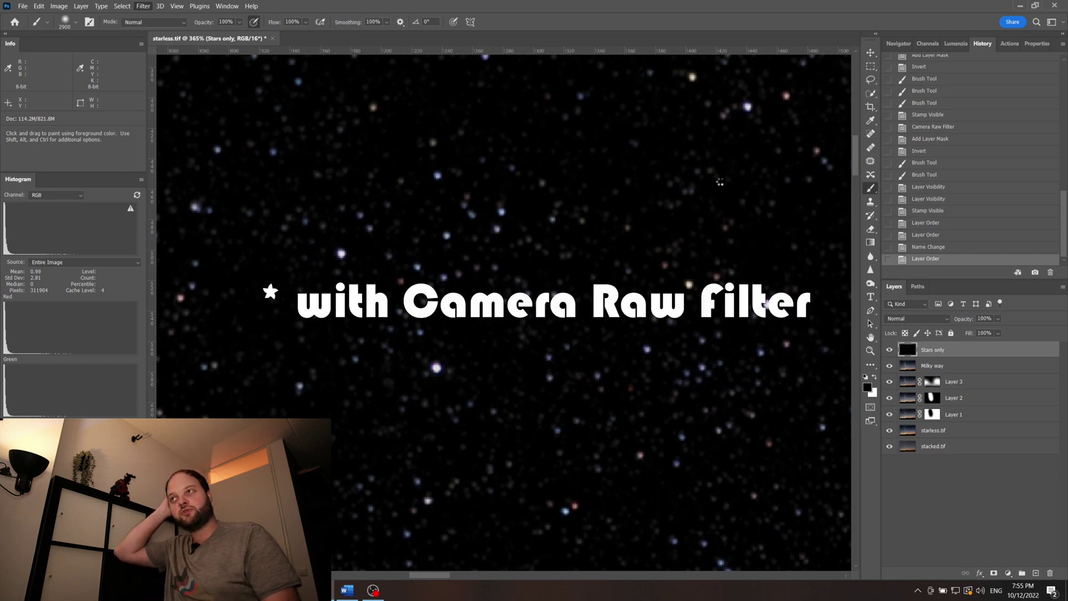
pyautogui.hotkey('ctrl', 'shift', 'a')
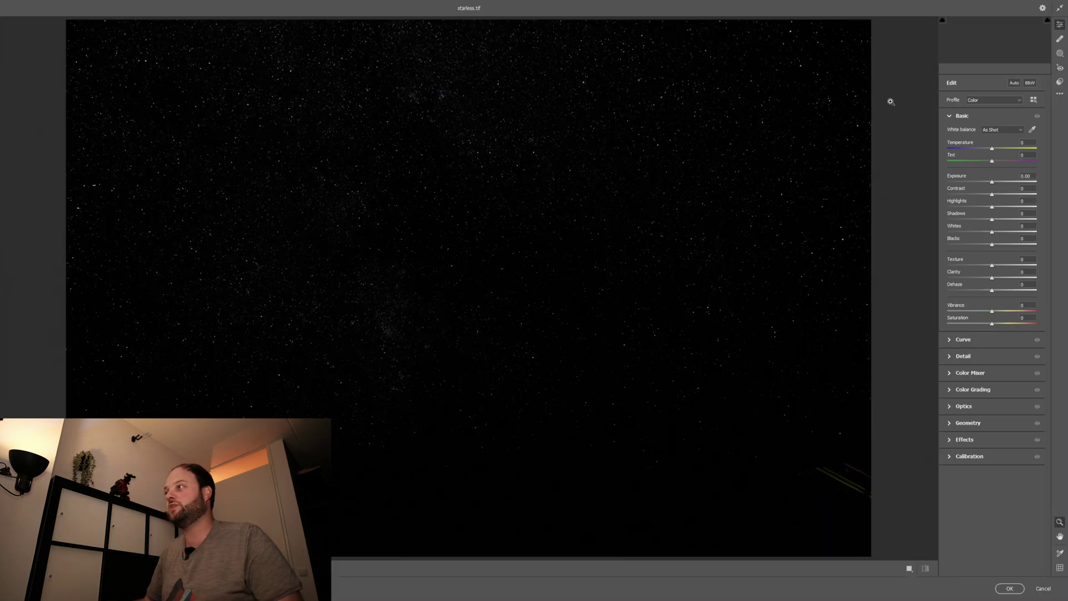
pyautogui.hotkey('ctrl', 'alt', '0')
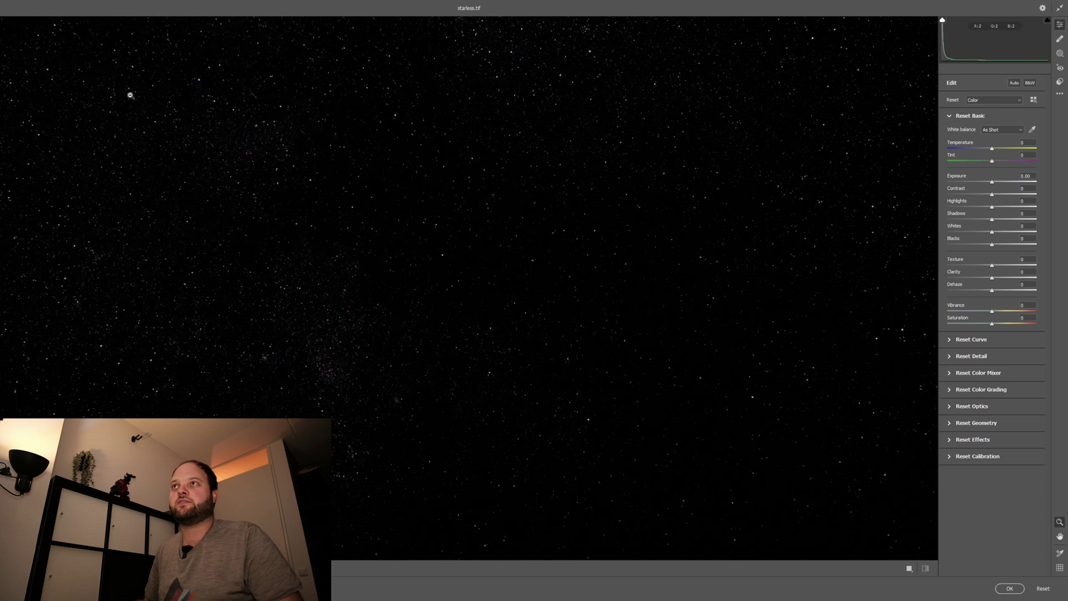
# Zoom into the stars, raise Saturation to +76, and apply the filter
pyautogui.moveTo(130, 95); pyautogui.dragTo(752, 184)
pyautogui.press('h')
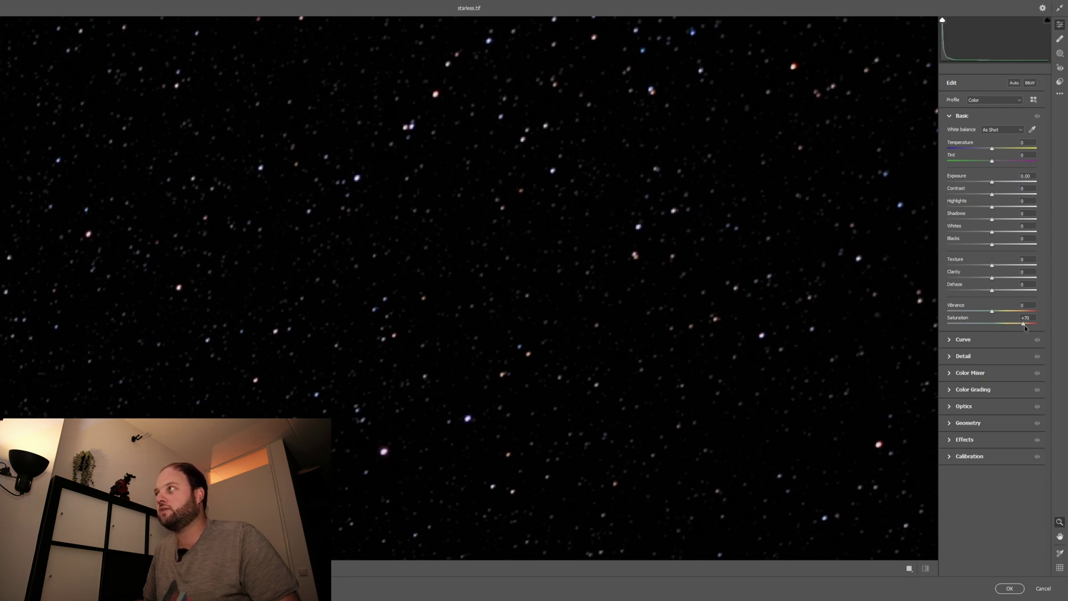
pyautogui.moveTo(551, 78); pyautogui.dragTo(691, 288)
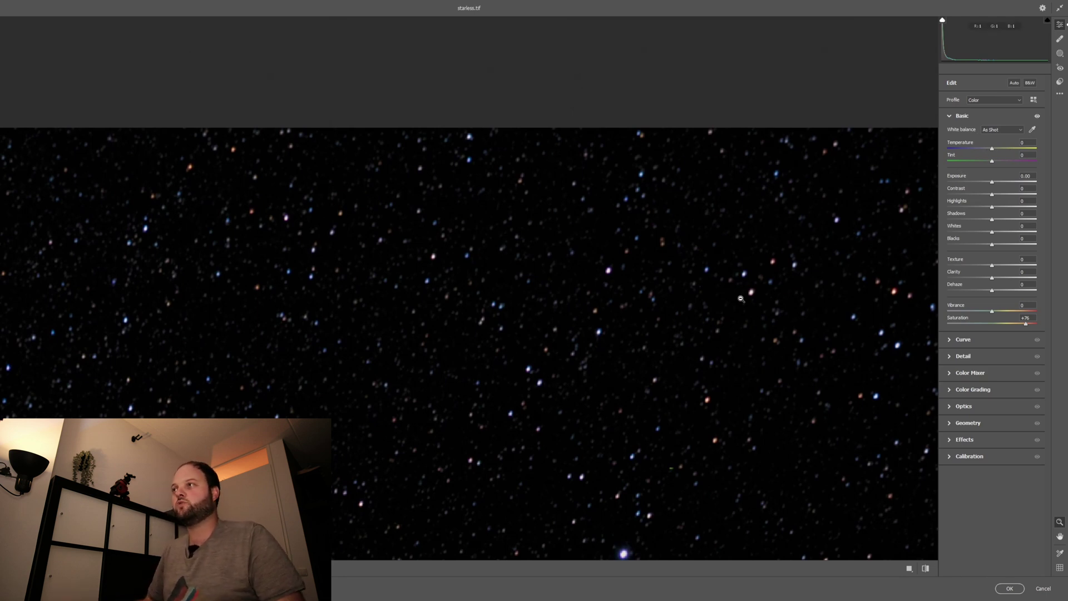
pyautogui.moveTo(712, 367); pyautogui.dragTo(713, 316)
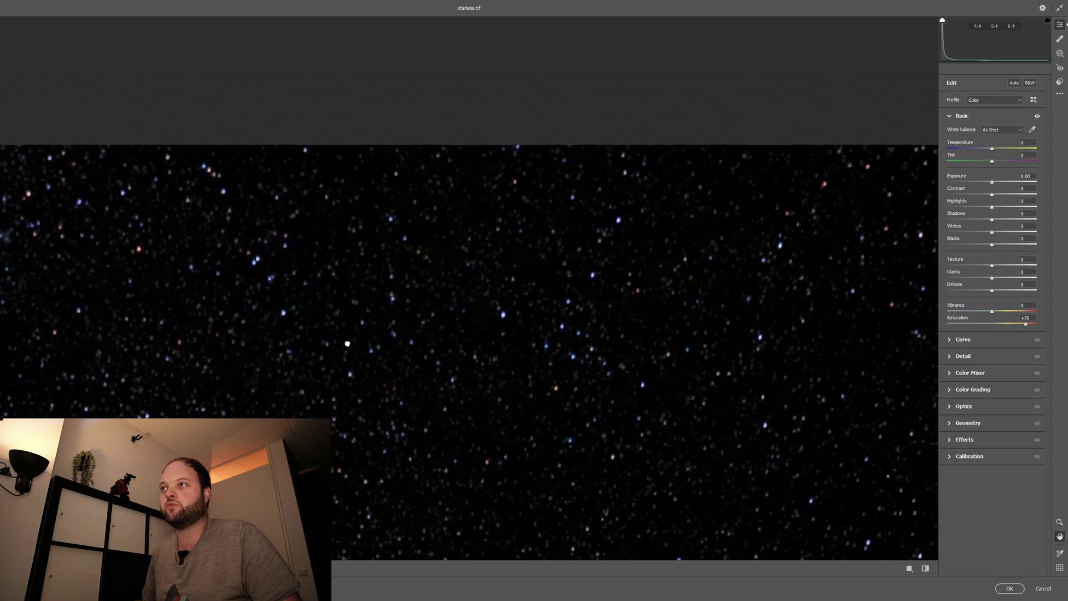
pyautogui.moveTo(347, 344); pyautogui.dragTo(585, 248)
pyautogui.moveTo(719, 433); pyautogui.dragTo(368, 246)
pyautogui.moveTo(613, 311); pyautogui.dragTo(423, 278)
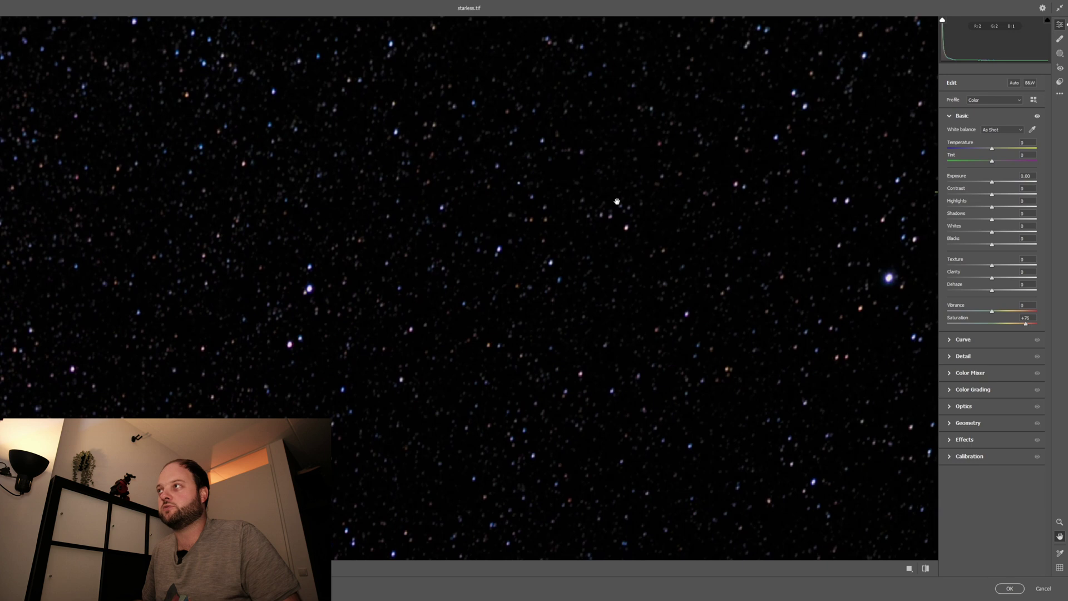
pyautogui.moveTo(667, 184); pyautogui.dragTo(466, 324)
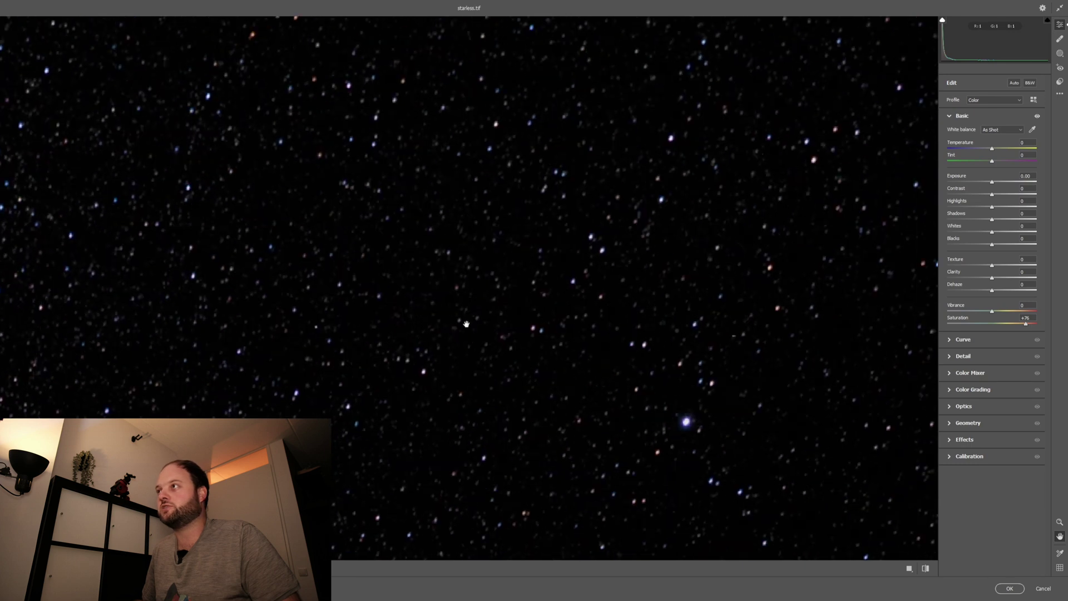
pyautogui.click(1010, 589)
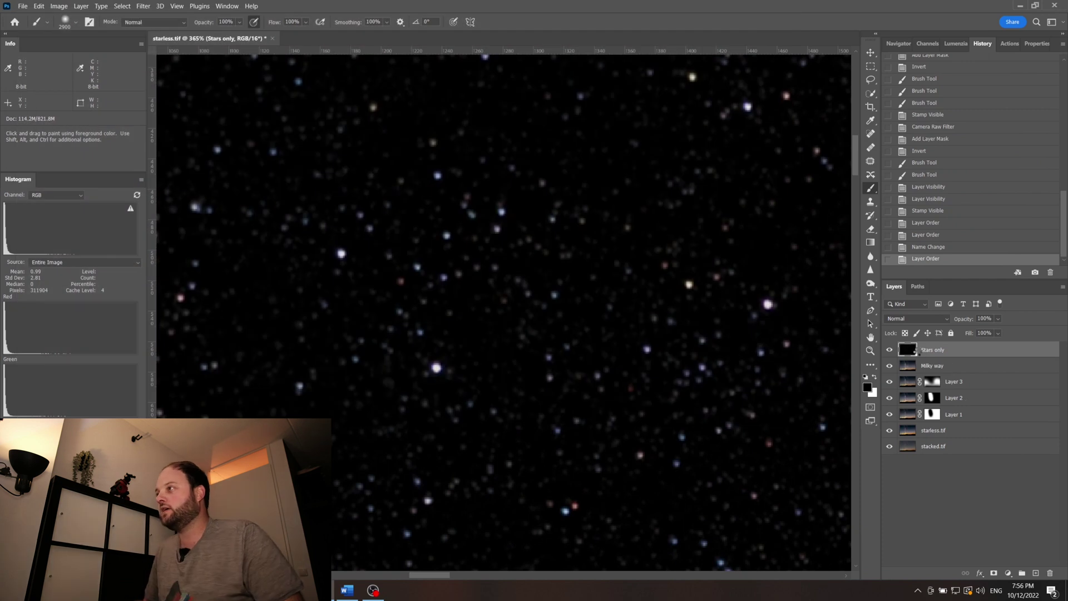
# Set the Stars only layer to Screen blend mode and toggle its visibility to compare
pyautogui.scroll(-5, 686, 335)
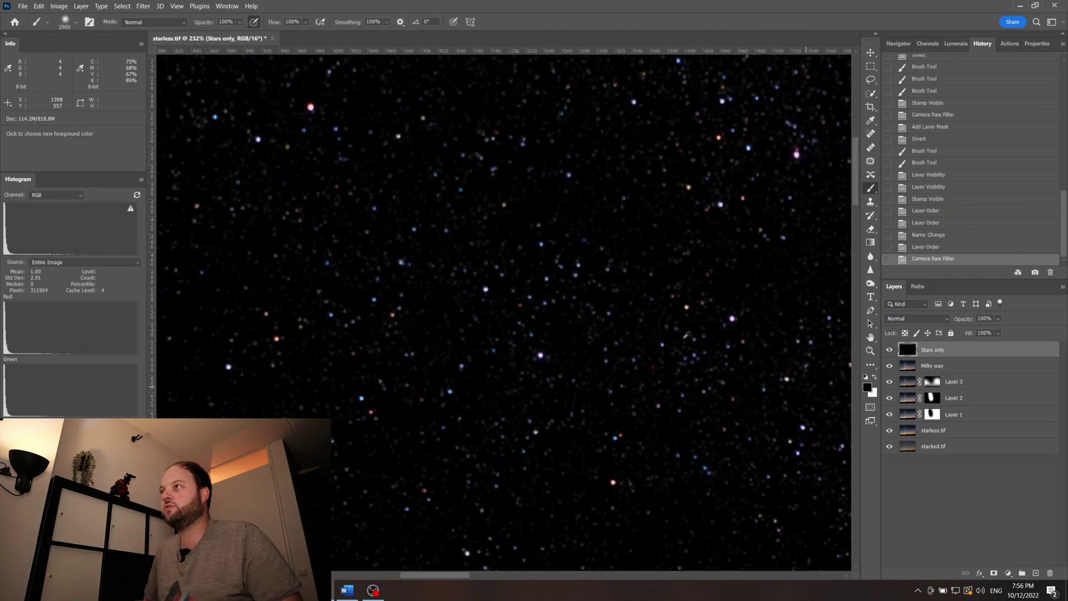
pyautogui.scroll(-10, 686, 335)
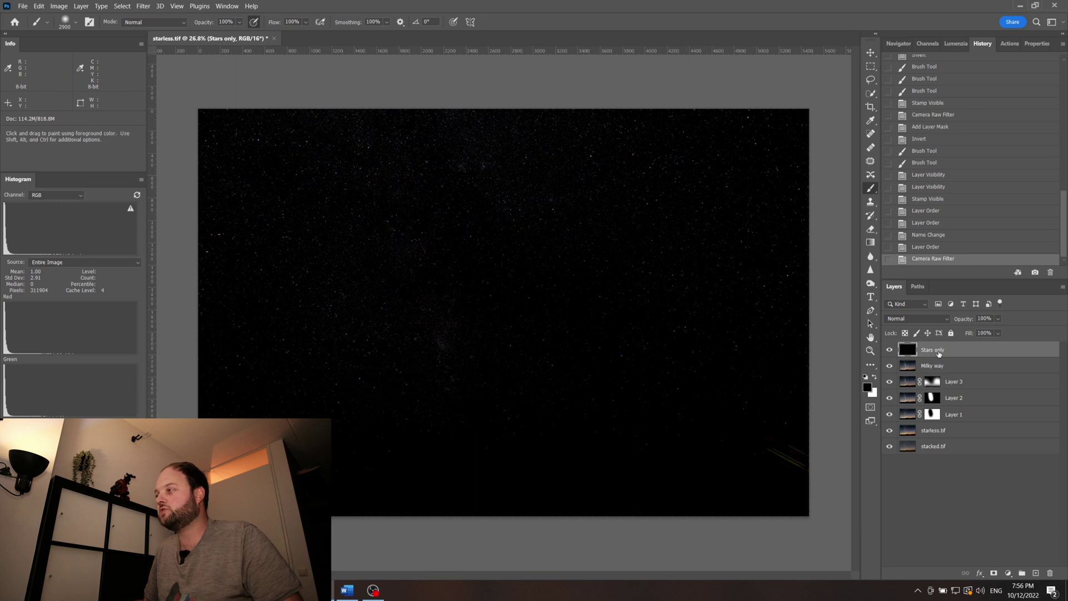
pyautogui.click(949, 322)
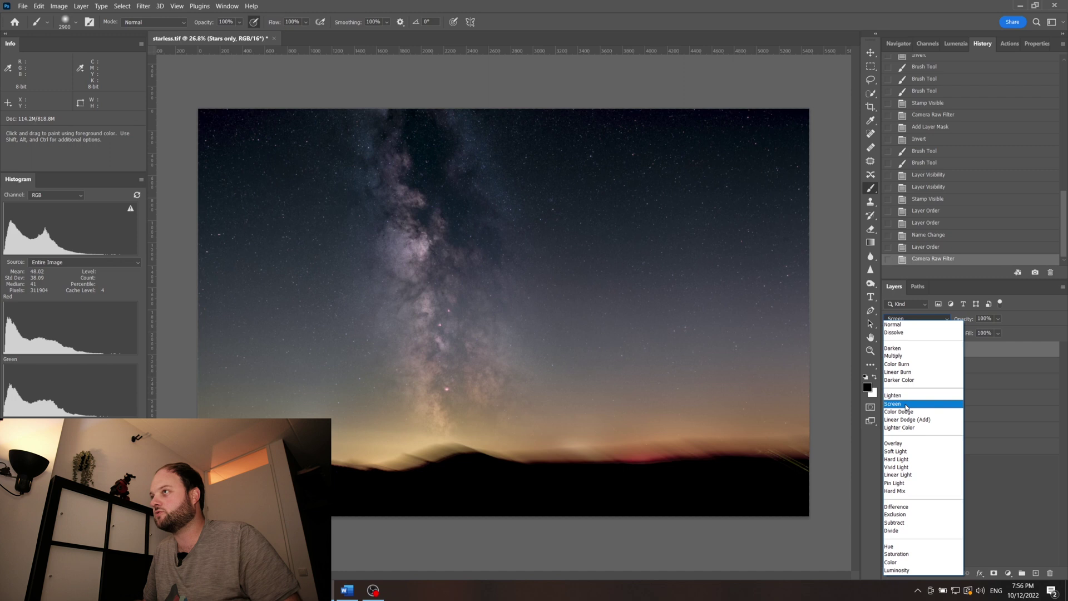
pyautogui.click(905, 404)
pyautogui.click(889, 349)
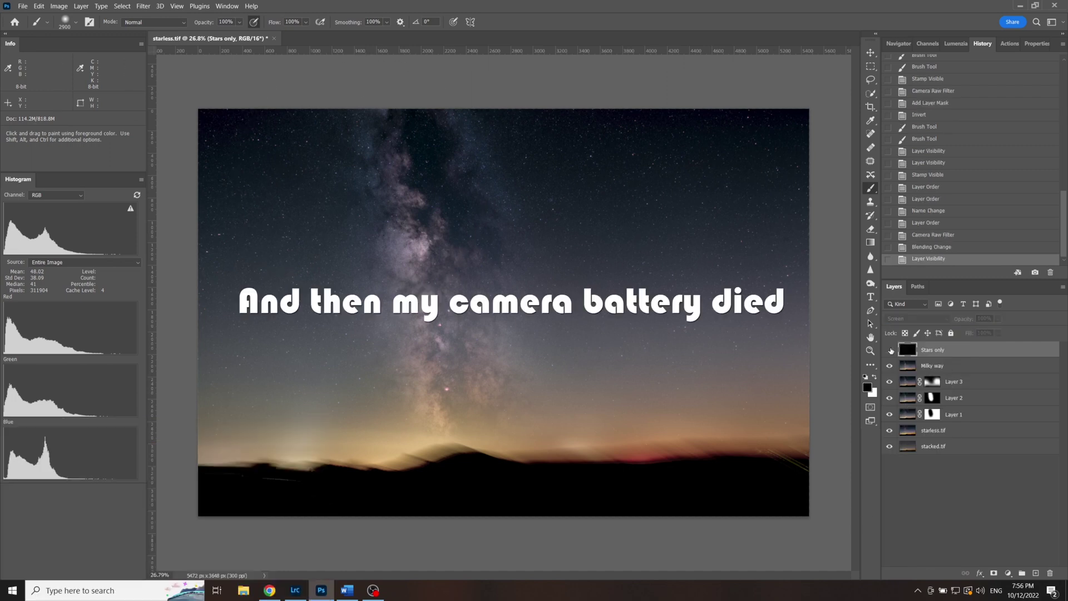
# Toggle the Stars only layer back and zoom in to inspect the stars
pyautogui.click(889, 348)
pyautogui.scroll(5, 354, 183)
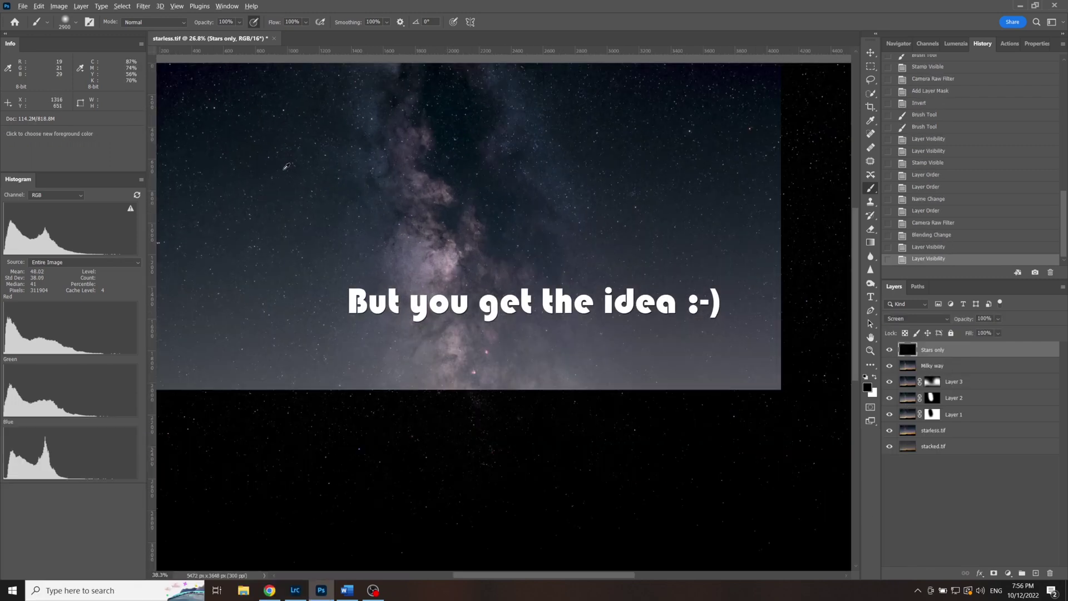
pyautogui.scroll(5, 283, 158)
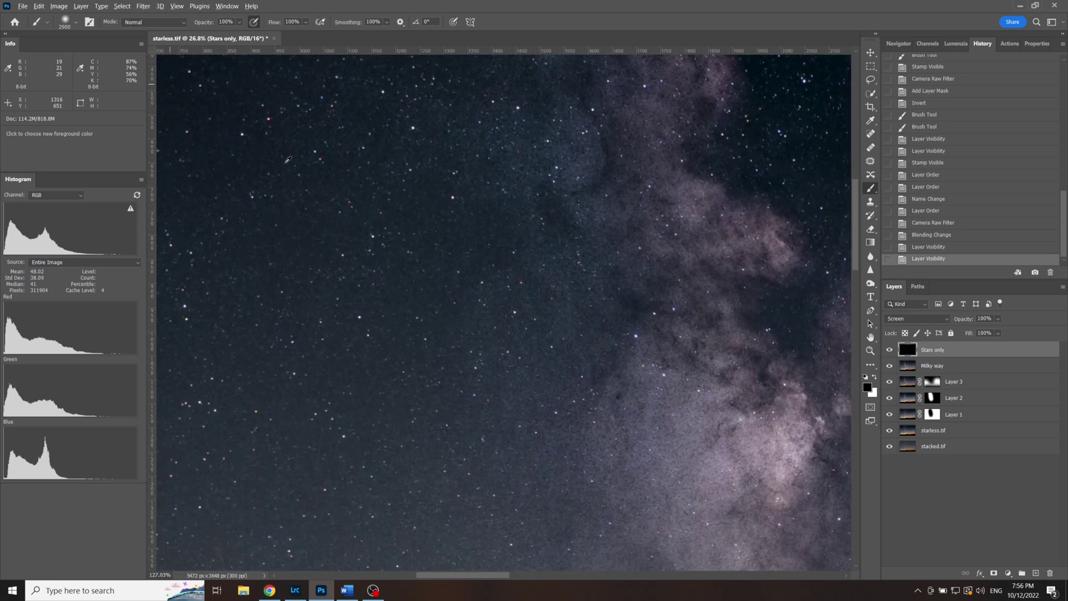
pyautogui.scroll(5, 291, 128)
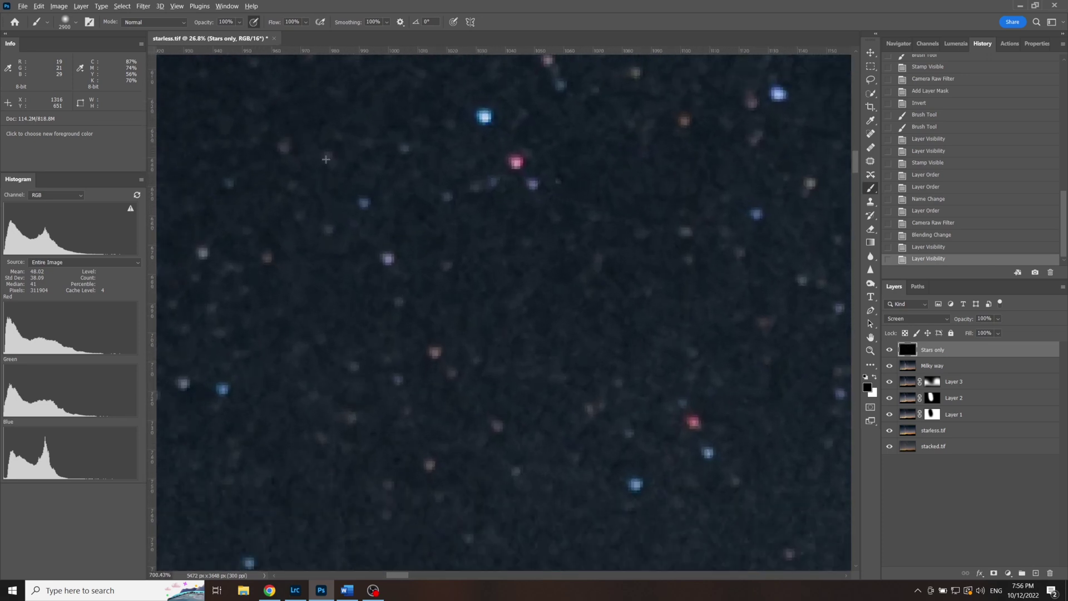
pyautogui.moveTo(537, 339); pyautogui.dragTo(545, 350)
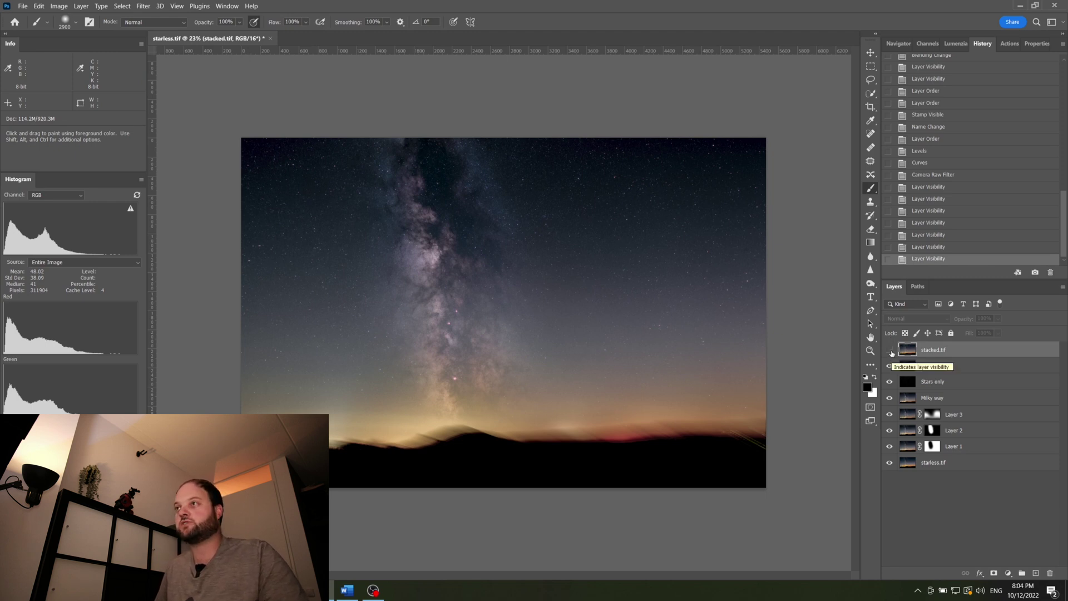
pyautogui.click(889, 350)
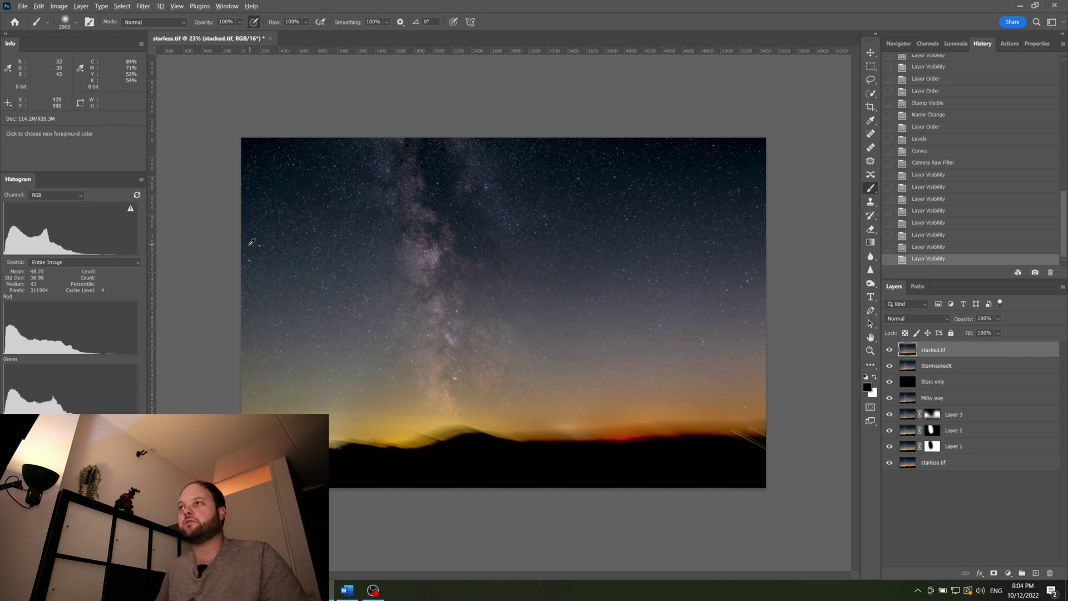
pyautogui.scroll(5, 281, 190)
pyautogui.scroll(5, 281, 191)
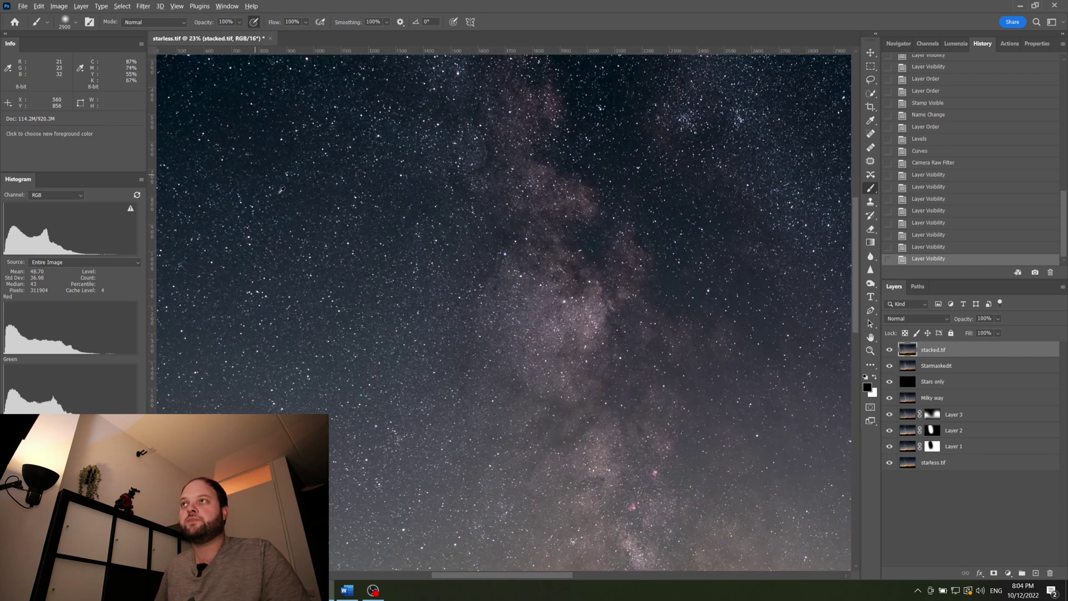
pyautogui.scroll(10, 281, 190)
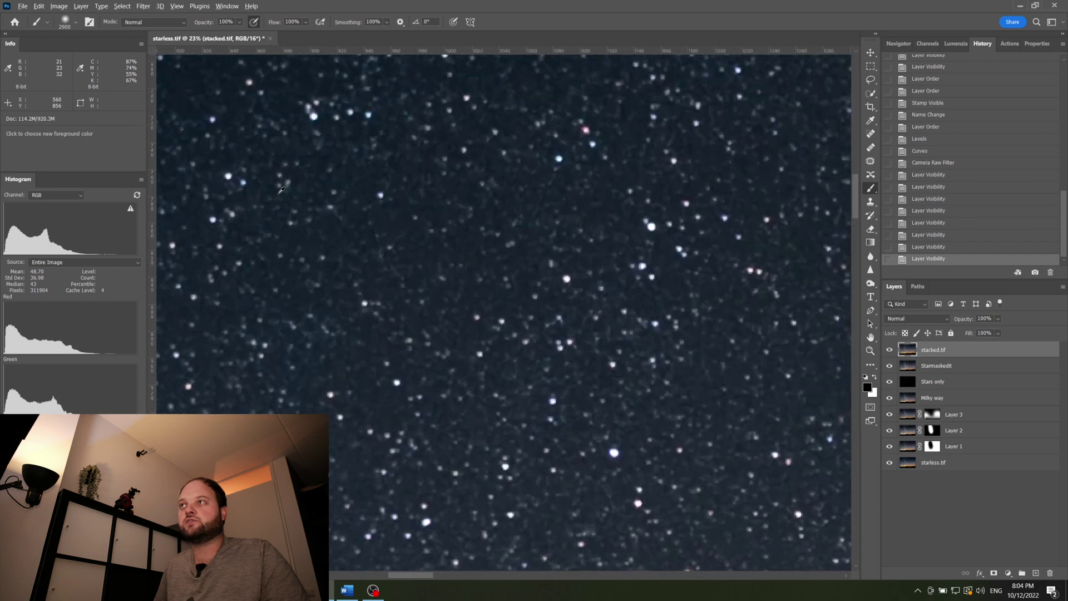
pyautogui.scroll(-3, 281, 190)
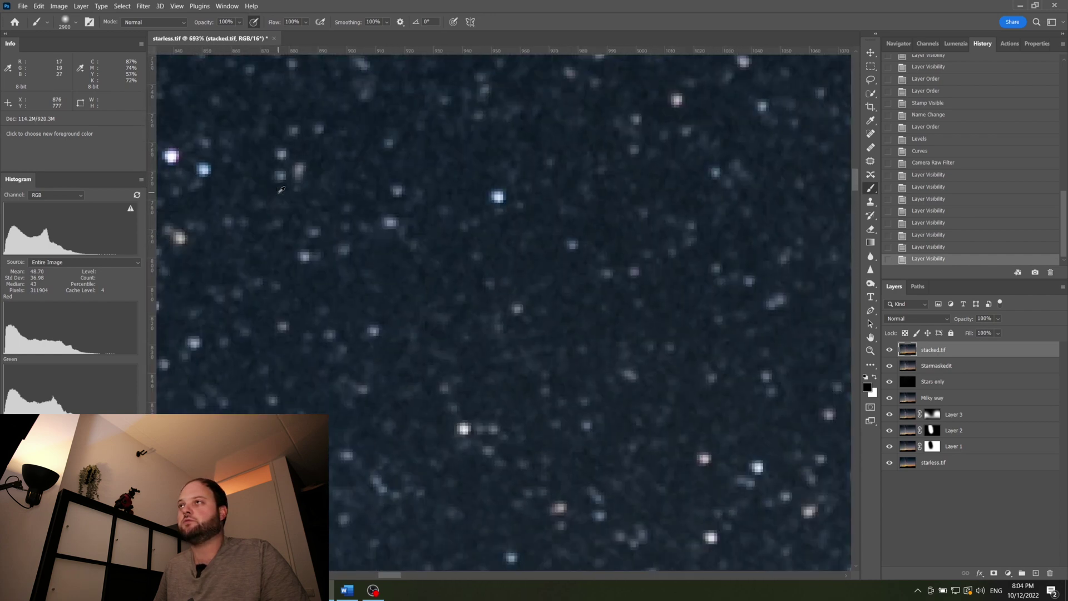
pyautogui.moveTo(281, 191); pyautogui.dragTo(732, 137)
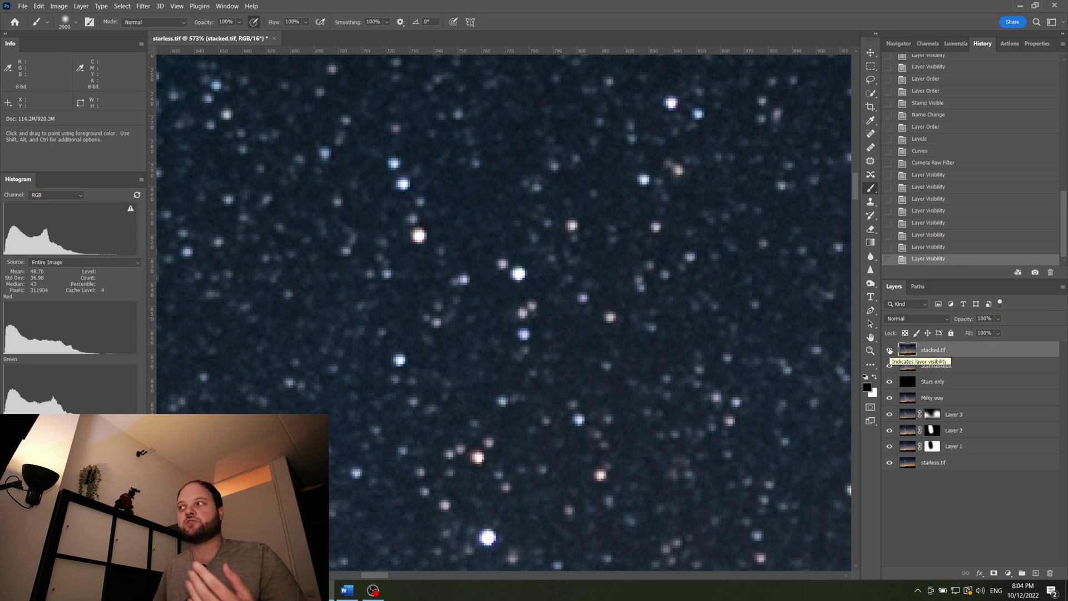
pyautogui.click(890, 350)
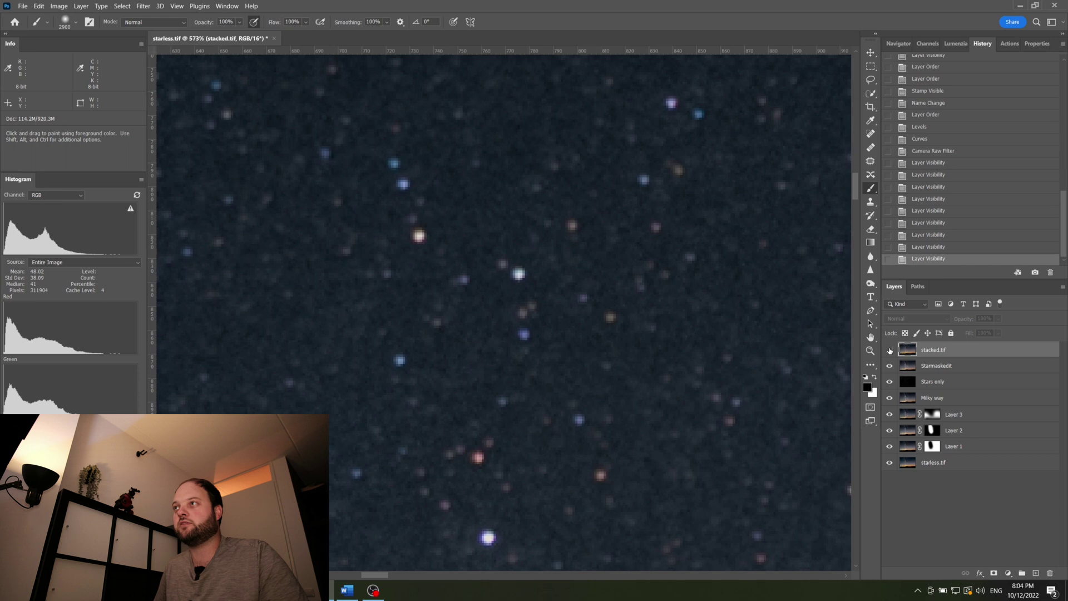
pyautogui.keyDown('alt'); pyautogui.scroll(-4, 639, 340); pyautogui.keyUp('alt')
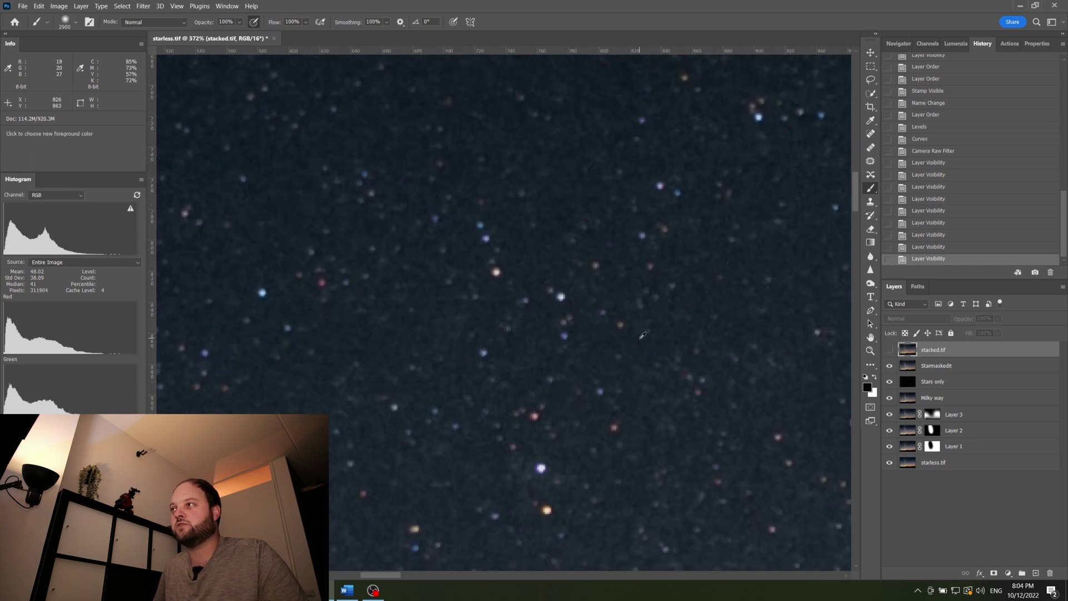
pyautogui.moveTo(573, 274); pyautogui.dragTo(482, 170)
pyautogui.moveTo(563, 318); pyautogui.dragTo(595, 337)
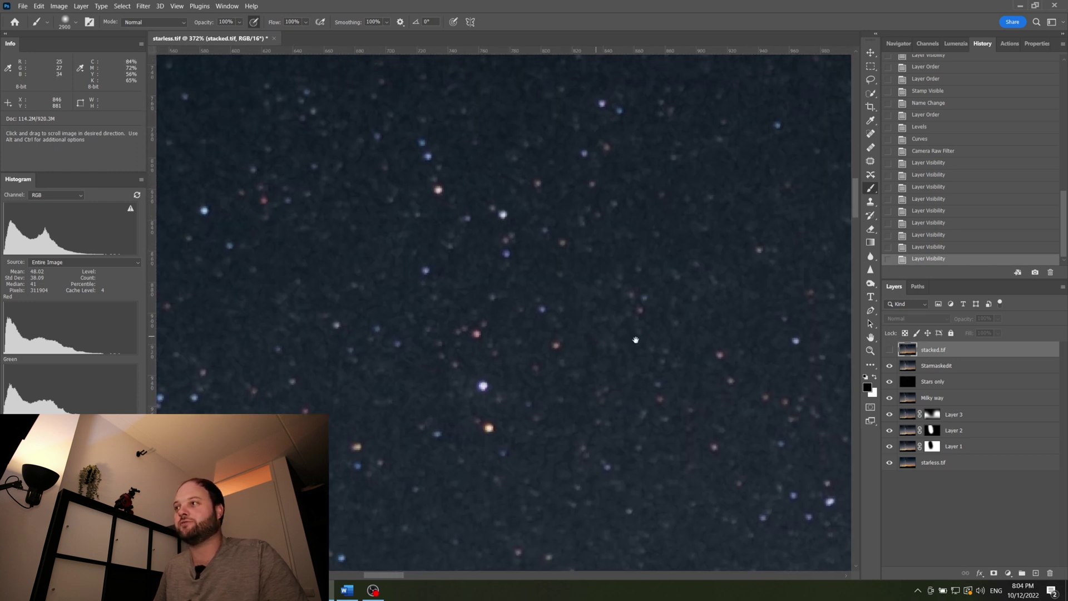
pyautogui.click(890, 350)
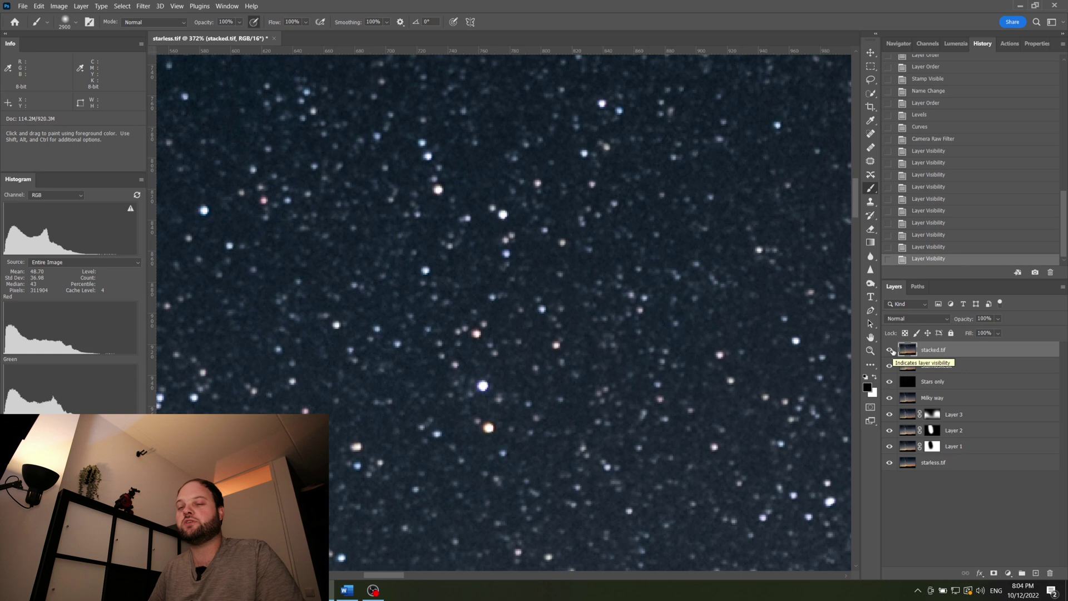
pyautogui.click(889, 350)
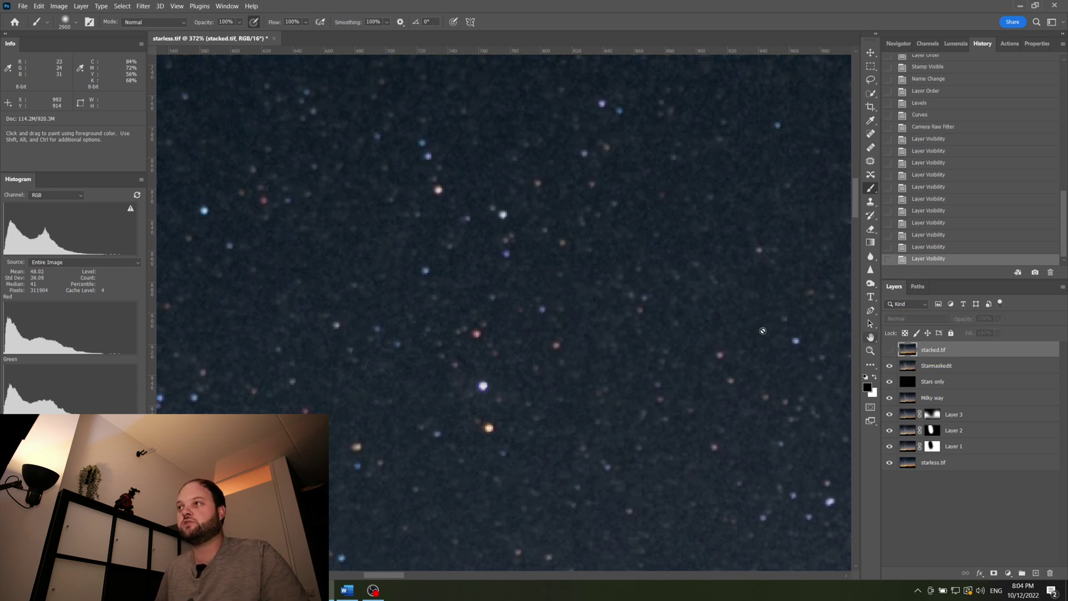